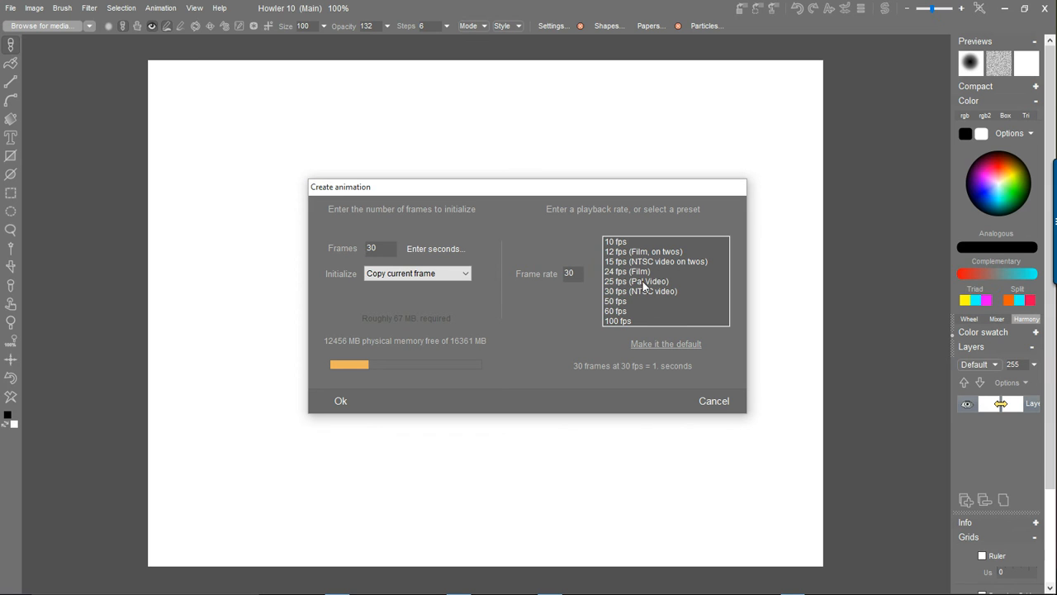
# Create a 30-frame animation at 30 fps (NTSC video) initialized with a copy of the current frame
pyautogui.click(621, 293)
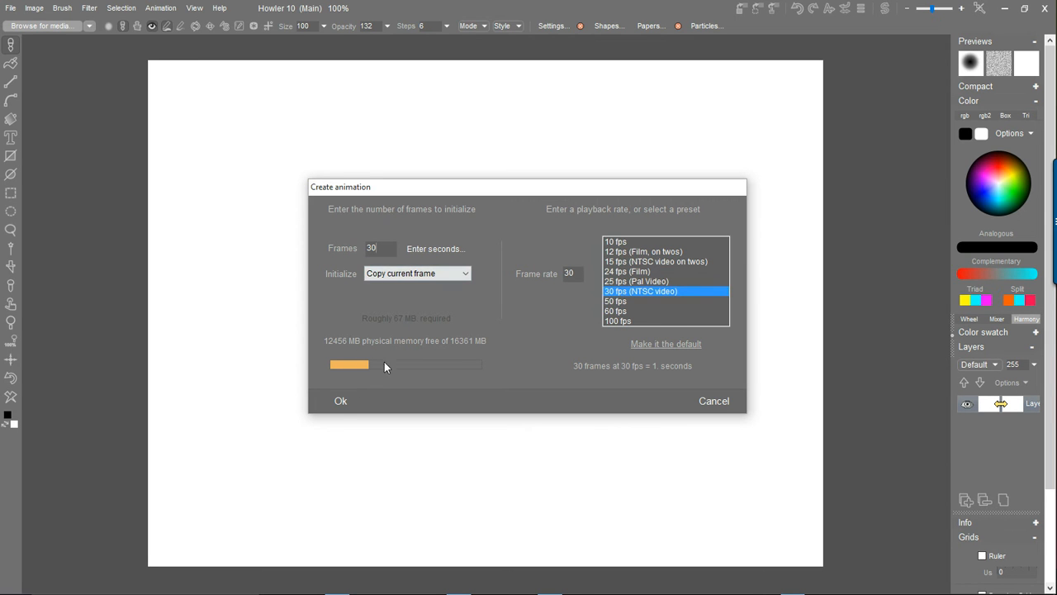
pyautogui.click(340, 402)
pyautogui.moveTo(366, 50)
pyautogui.mouseDown()
pyautogui.moveTo(1041, 48)
pyautogui.moveTo(326, 56)
pyautogui.mouseUp()
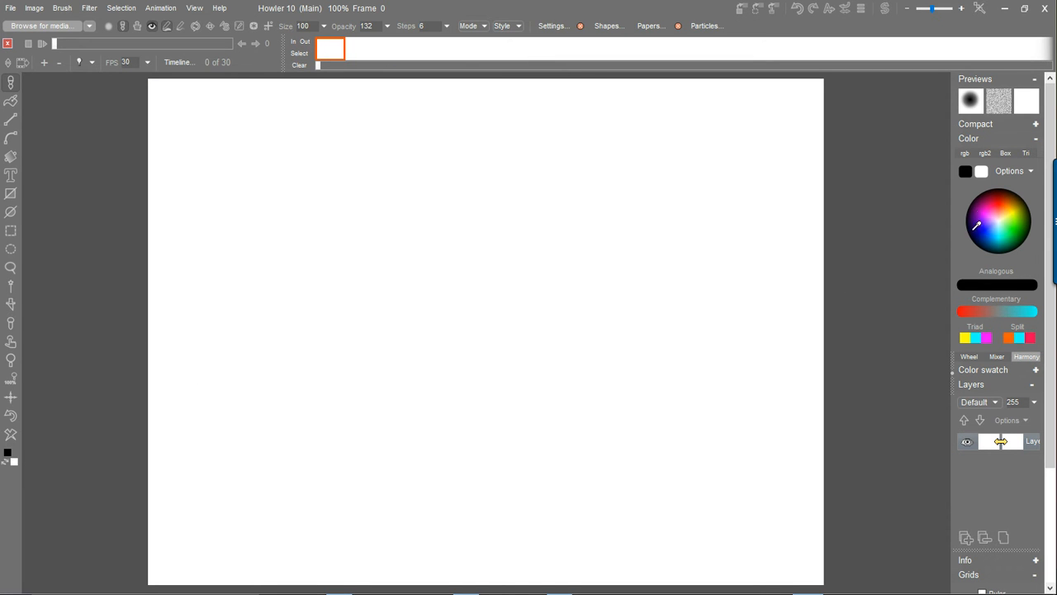
# Choose a violet-blue primary color and clear frame 0 to that color
pyautogui.click(991, 219)
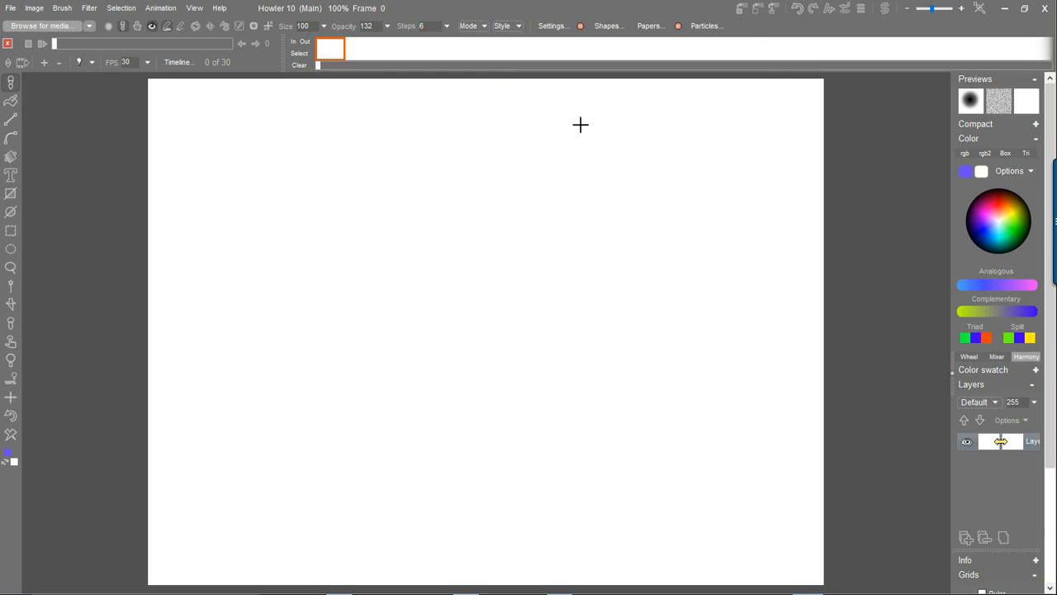
pyautogui.click(11, 434)
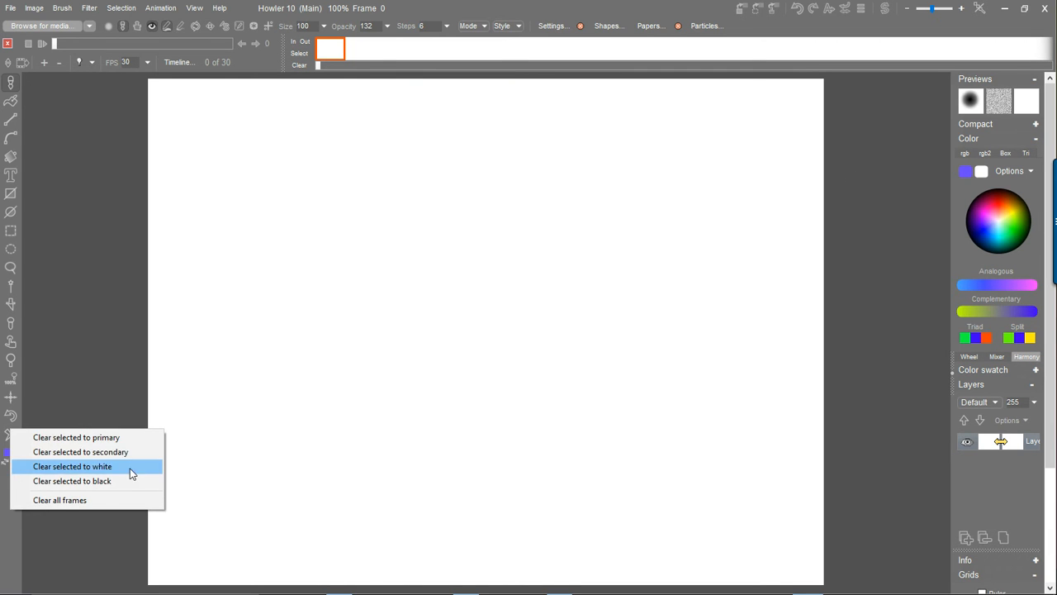
pyautogui.click(119, 438)
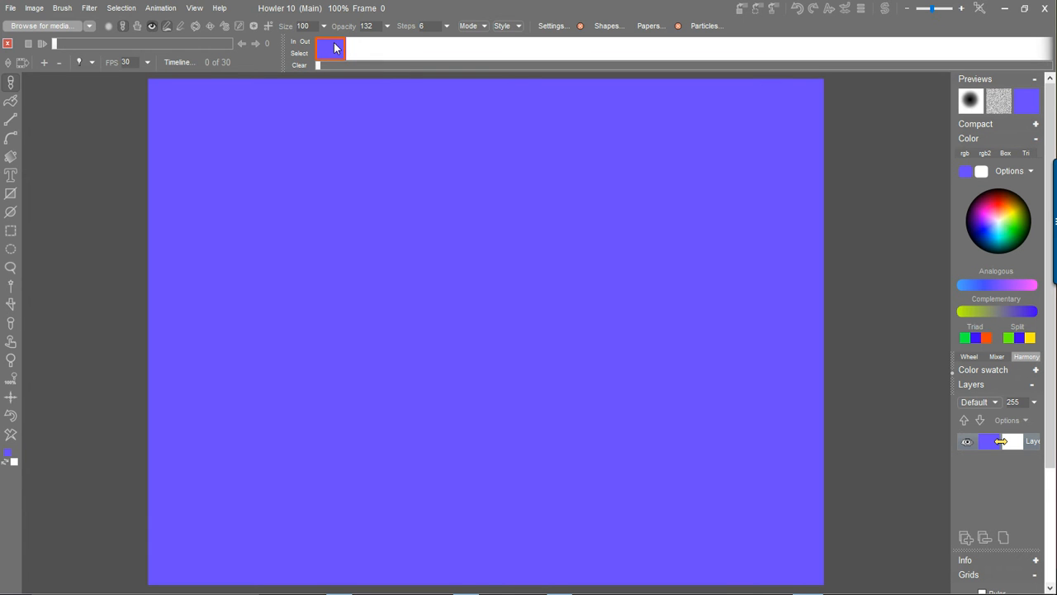
# Flood-fill frames 1 through 9 one by one with the violet-blue primary color
pyautogui.click(11, 104)
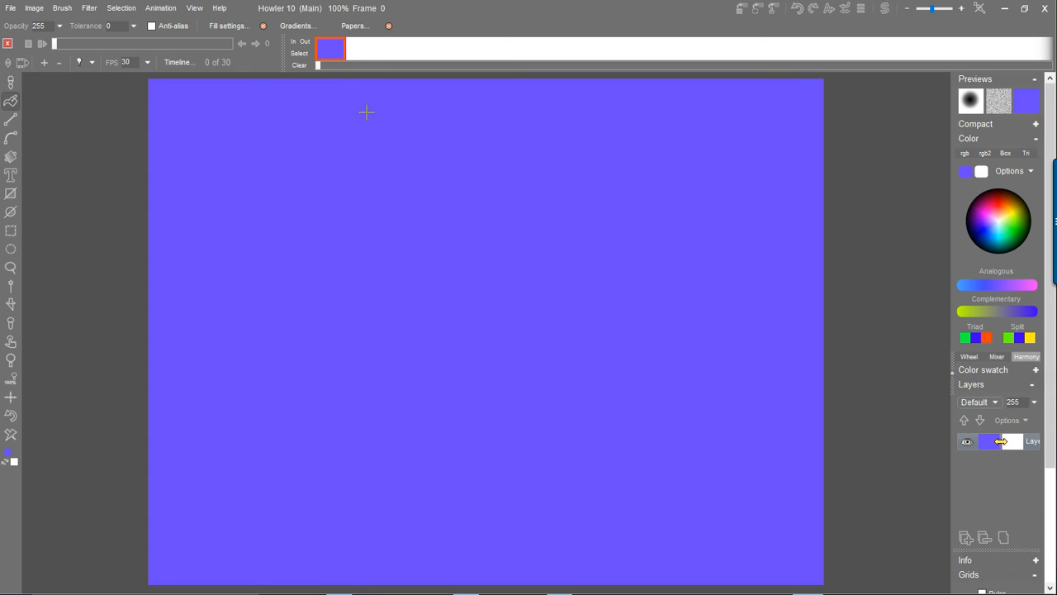
pyautogui.click(370, 53)
pyautogui.click(393, 117)
pyautogui.click(401, 52)
pyautogui.click(445, 122)
pyautogui.click(425, 50)
pyautogui.click(454, 122)
pyautogui.click(454, 50)
pyautogui.click(475, 126)
pyautogui.click(485, 48)
pyautogui.click(501, 124)
pyautogui.click(524, 50)
pyautogui.click(527, 124)
pyautogui.click(557, 59)
pyautogui.click(559, 115)
pyautogui.click(582, 49)
pyautogui.click(598, 108)
pyautogui.click(608, 50)
pyautogui.click(607, 111)
# Choose a red-orange primary color and flood-fill frames 20 through 29 with it
pyautogui.moveTo(318, 65); pyautogui.dragTo(591, 69)
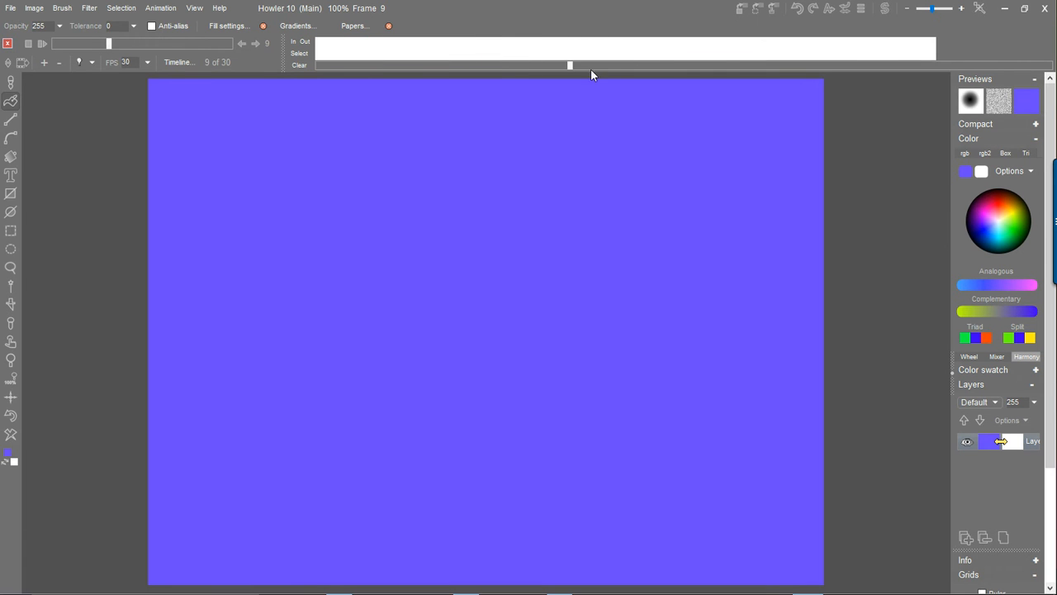
pyautogui.click(628, 50)
pyautogui.click(1006, 205)
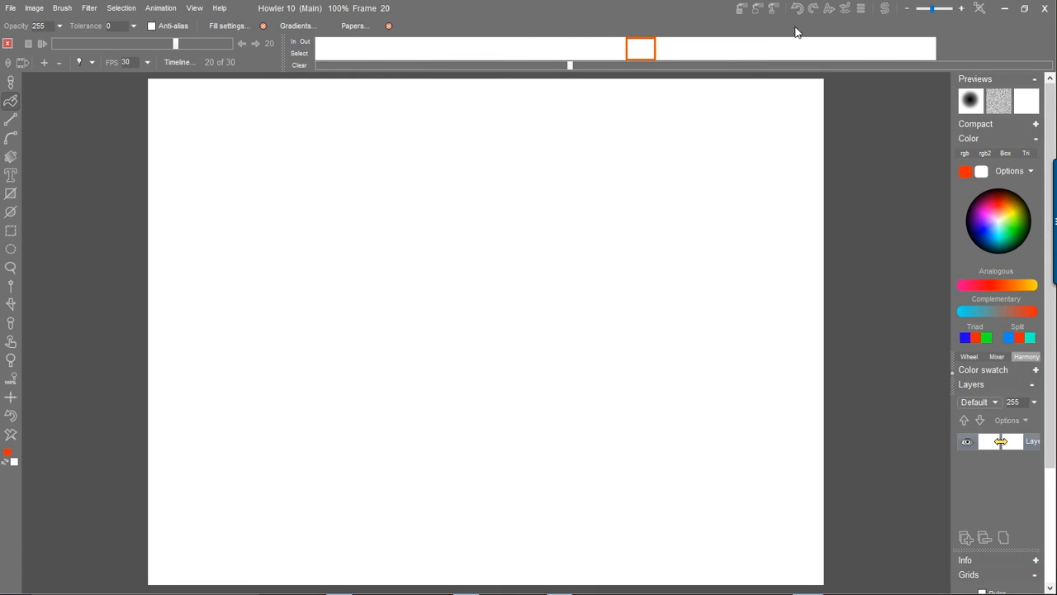
pyautogui.click(654, 84)
pyautogui.click(669, 50)
pyautogui.click(703, 49)
pyautogui.click(676, 50)
pyautogui.click(707, 113)
pyautogui.click(703, 49)
pyautogui.click(735, 91)
pyautogui.click(735, 51)
pyautogui.click(747, 113)
pyautogui.click(765, 51)
pyautogui.click(779, 114)
pyautogui.click(797, 51)
pyautogui.click(828, 84)
pyautogui.click(830, 51)
pyautogui.click(790, 97)
pyautogui.click(859, 51)
pyautogui.click(800, 99)
pyautogui.click(892, 51)
pyautogui.click(816, 116)
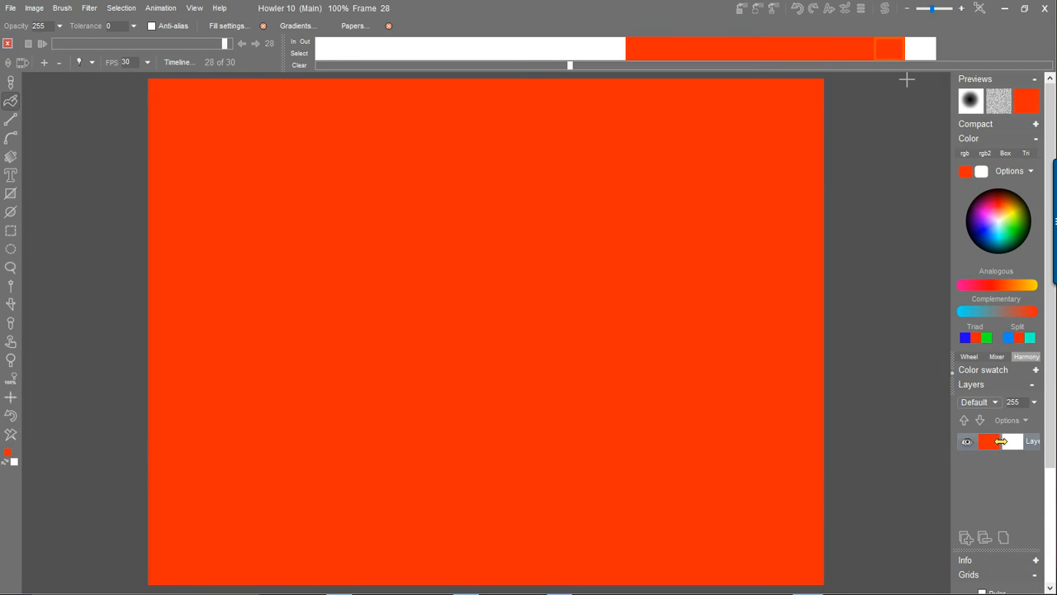
pyautogui.click(929, 53)
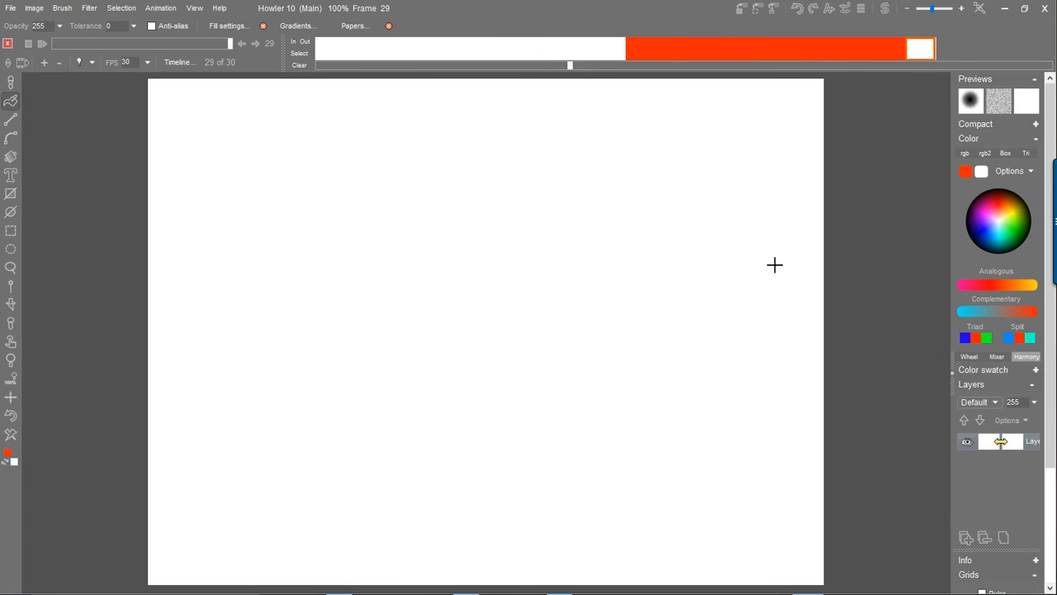
pyautogui.click(787, 118)
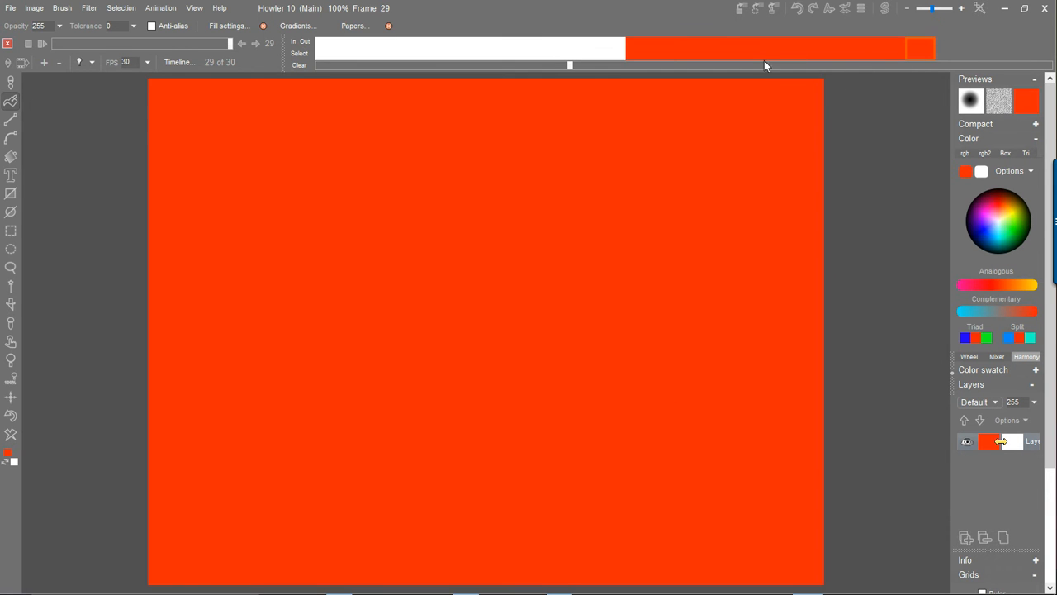
# Zoom the canvas out to 85% and review the violet, white and red frame blocks along the filmstrip
pyautogui.scroll(-3, 646, 134)
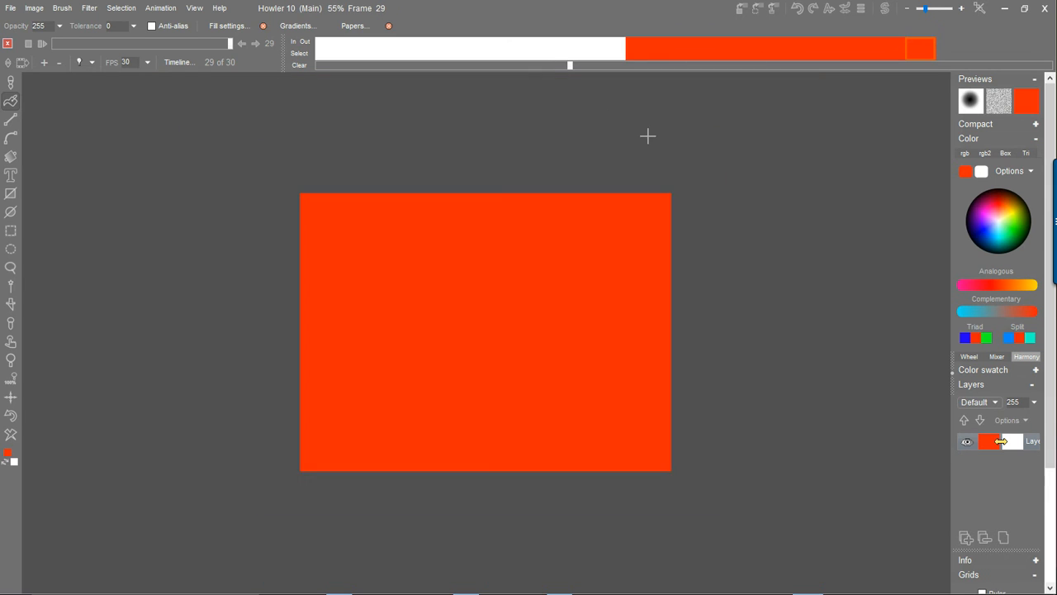
pyautogui.scroll(2, 596, 138)
pyautogui.moveTo(565, 62); pyautogui.dragTo(816, 61)
pyautogui.click(657, 52)
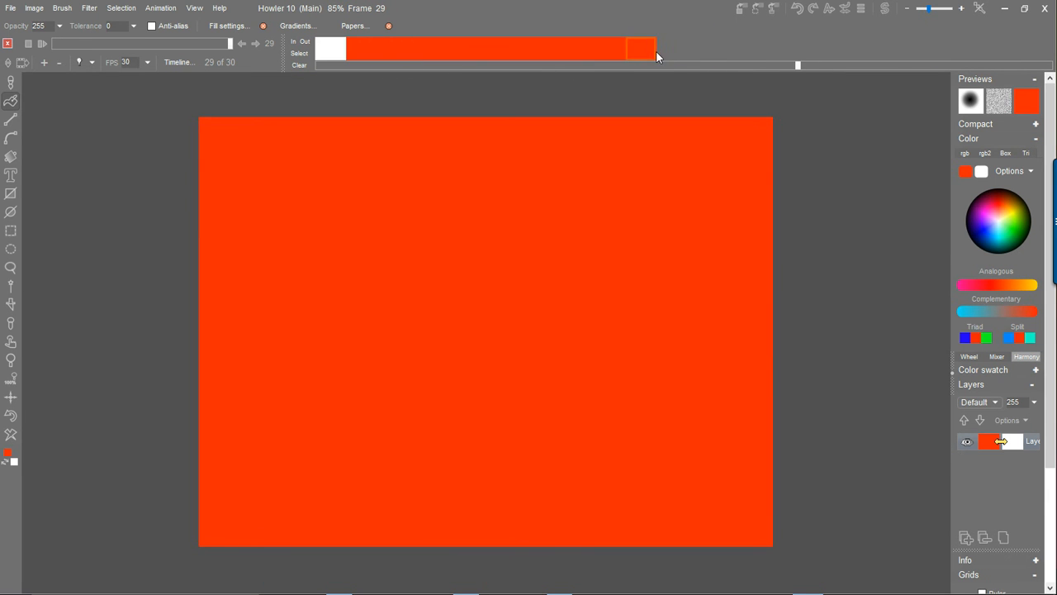
pyautogui.moveTo(700, 65); pyautogui.dragTo(484, 65)
pyautogui.click(650, 53)
pyautogui.moveTo(650, 51); pyautogui.dragTo(776, 45)
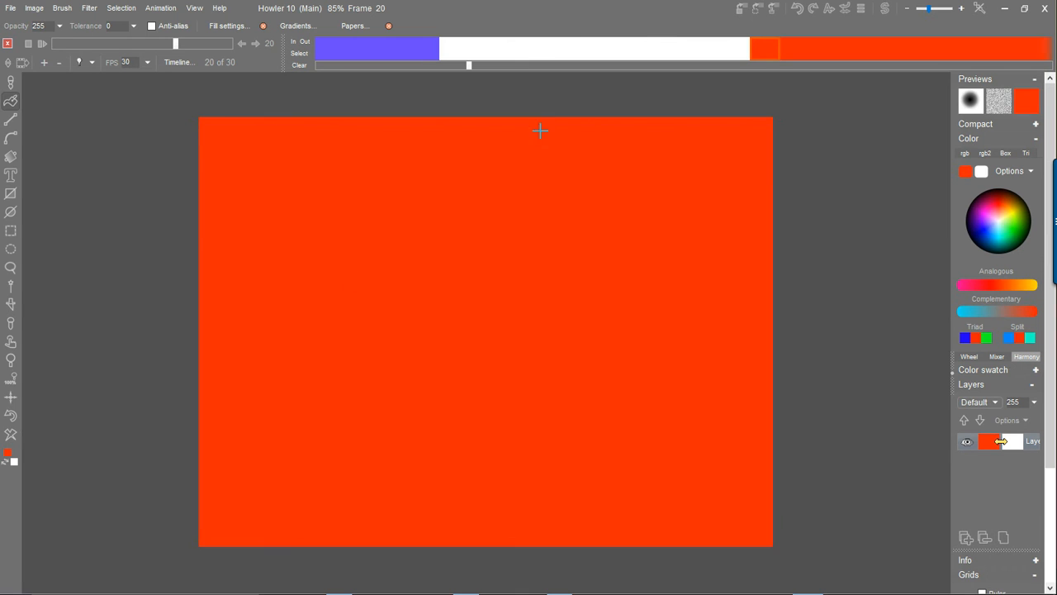
# Paint a freehand red digit 1 on frame 10 and a digit 2 on frame 11
pyautogui.click(458, 58)
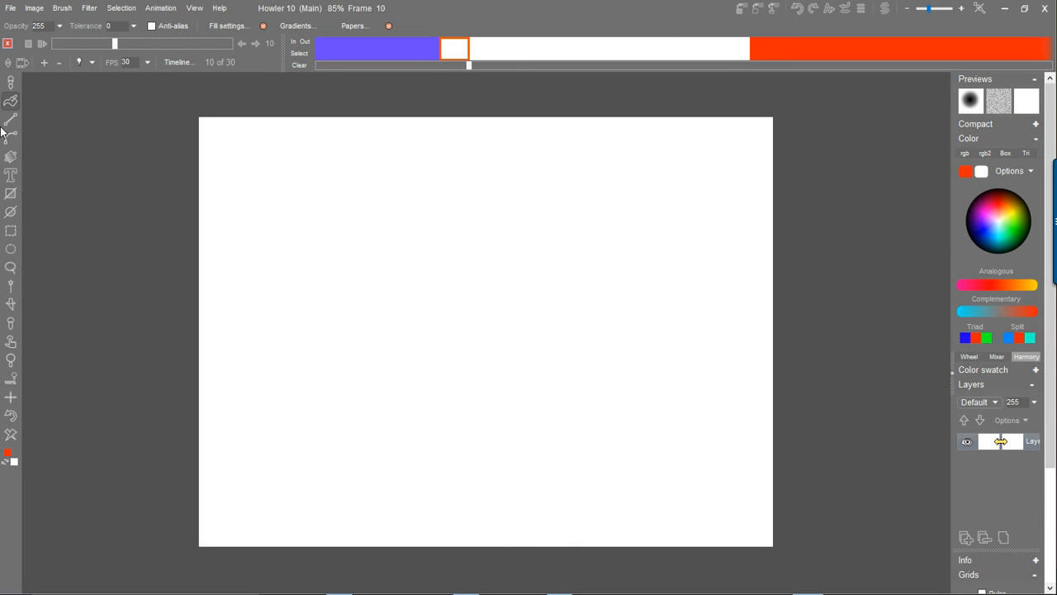
pyautogui.click(10, 83)
pyautogui.moveTo(487, 195); pyautogui.dragTo(496, 382)
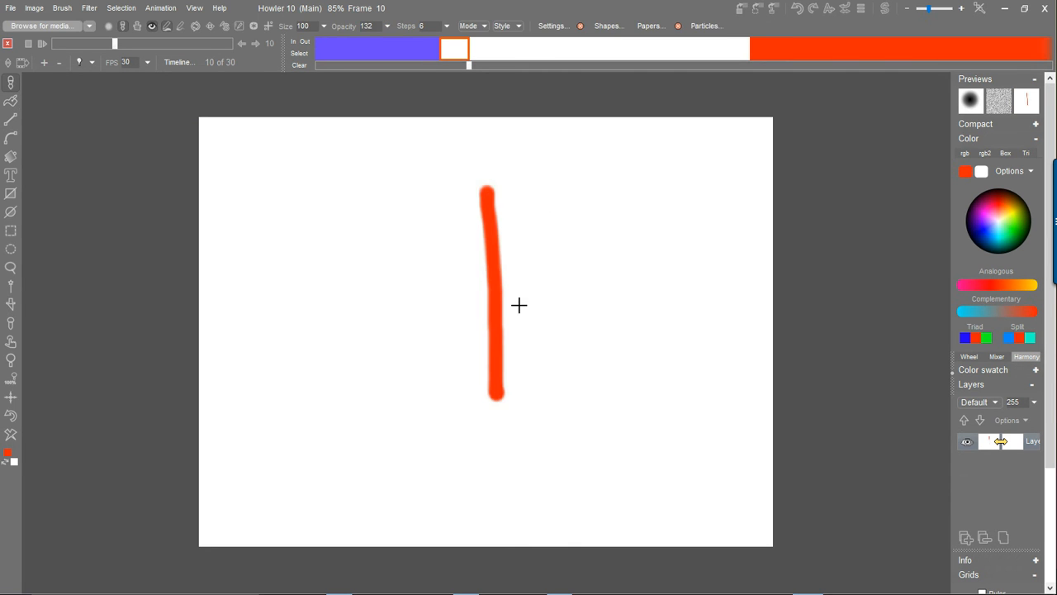
pyautogui.click(484, 48)
pyautogui.moveTo(440, 217); pyautogui.dragTo(417, 285)
pyautogui.moveTo(345, 316); pyautogui.dragTo(609, 358)
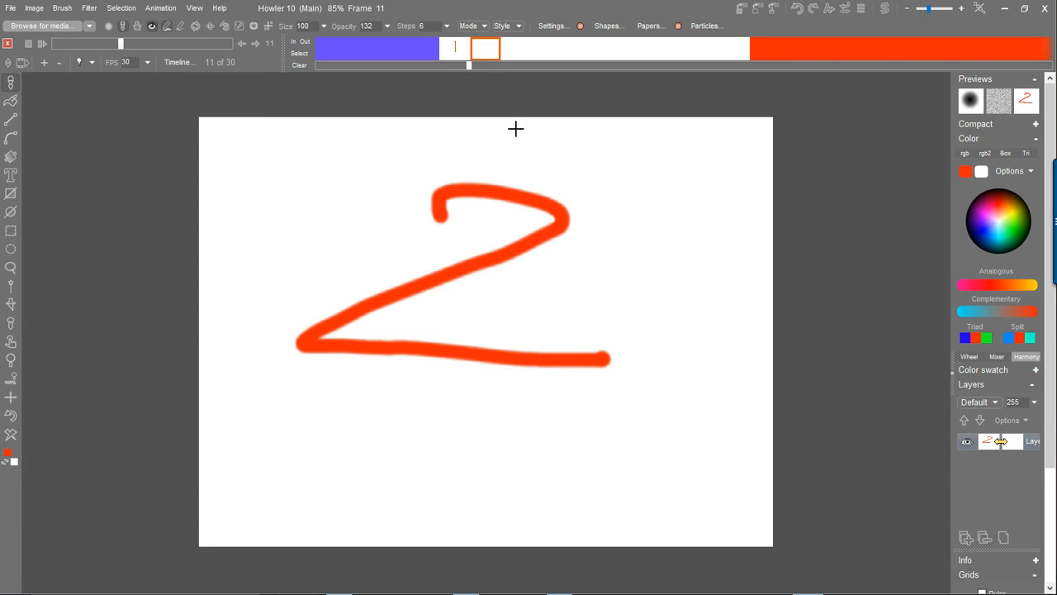
# Turn on the light table and paint the red digits 3 and 4 on frames 12 and 13
pyautogui.click(79, 62)
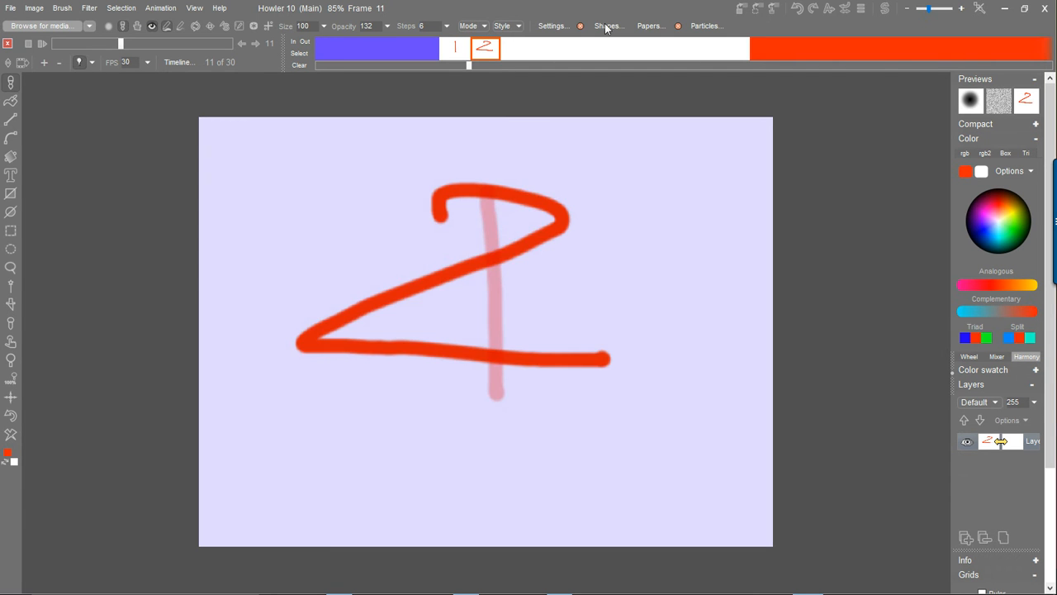
pyautogui.click(512, 48)
pyautogui.moveTo(466, 199)
pyautogui.mouseDown()
pyautogui.moveTo(575, 309)
pyautogui.moveTo(469, 309)
pyautogui.mouseUp()
pyautogui.click(538, 51)
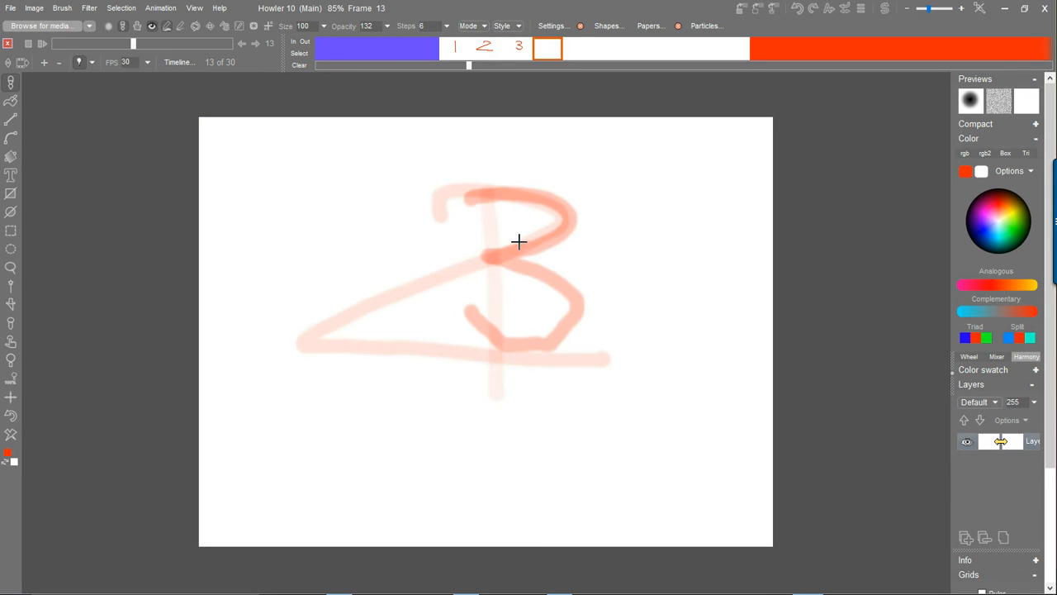
pyautogui.moveTo(461, 201); pyautogui.dragTo(578, 284)
pyautogui.moveTo(564, 197); pyautogui.dragTo(547, 361)
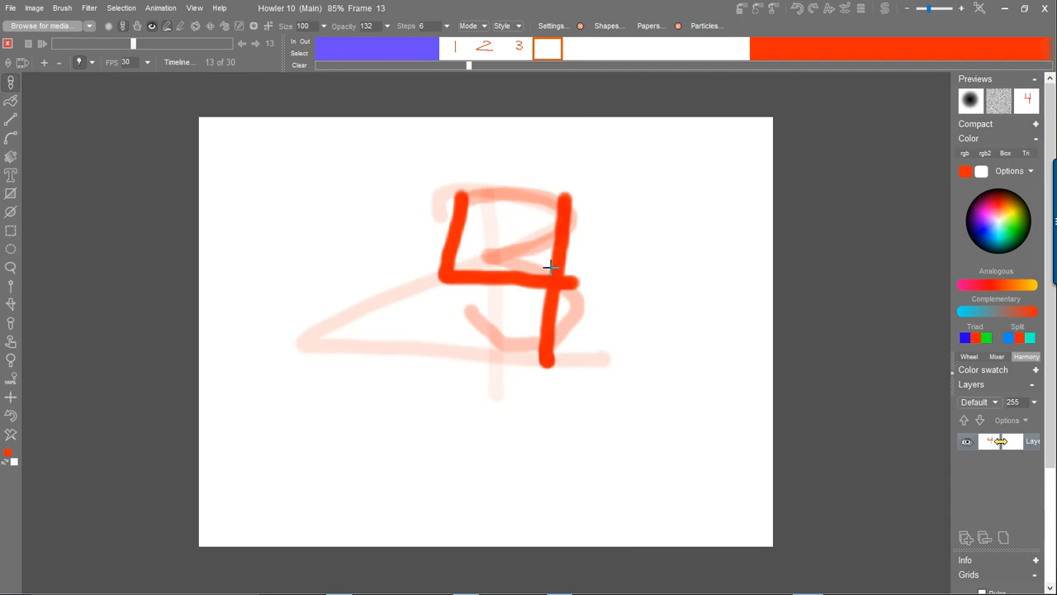
# Paint the red digits 5, 6 and 7 freehand on frames 14, 15 and 16
pyautogui.click(582, 48)
pyautogui.moveTo(564, 169)
pyautogui.mouseDown()
pyautogui.moveTo(443, 181)
pyautogui.moveTo(569, 309)
pyautogui.moveTo(487, 317)
pyautogui.mouseUp()
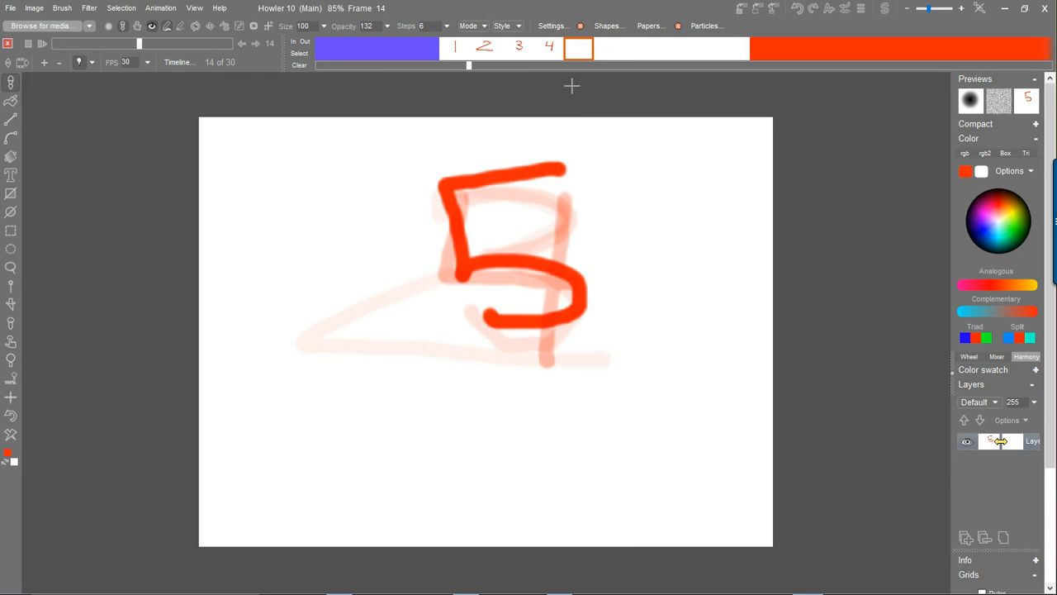
pyautogui.click(603, 54)
pyautogui.moveTo(439, 189)
pyautogui.mouseDown()
pyautogui.moveTo(527, 176)
pyautogui.moveTo(430, 263)
pyautogui.moveTo(467, 311)
pyautogui.mouseUp()
pyautogui.click(639, 58)
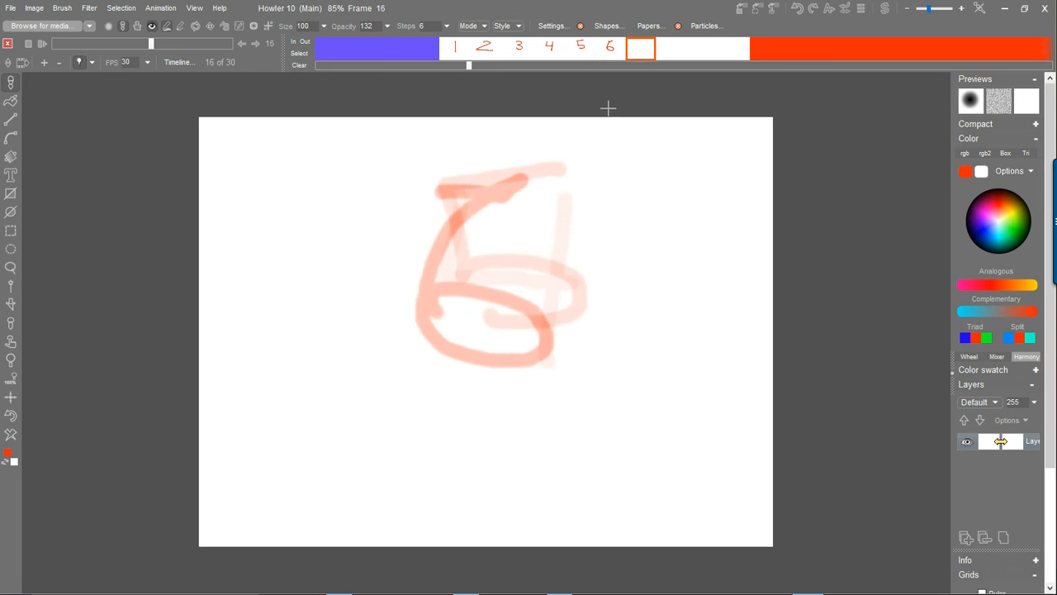
pyautogui.moveTo(446, 185); pyautogui.dragTo(484, 314)
# Paint the red numbers 8, 9 and 10 freehand on frames 17, 18 and 19
pyautogui.click(671, 56)
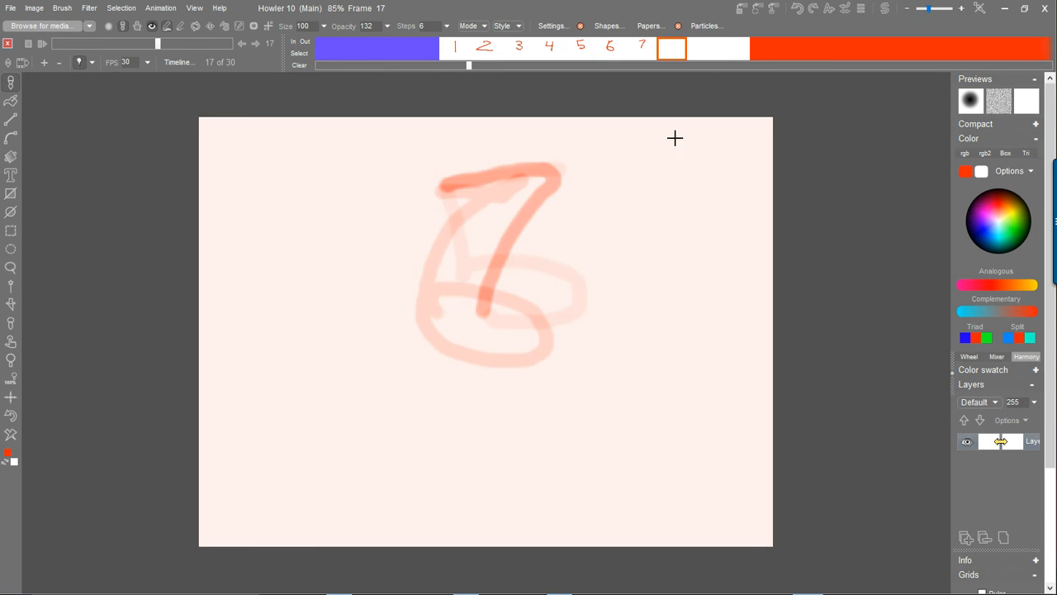
pyautogui.moveTo(526, 260)
pyautogui.mouseDown()
pyautogui.moveTo(542, 302)
pyautogui.moveTo(520, 273)
pyautogui.moveTo(533, 245)
pyautogui.mouseUp()
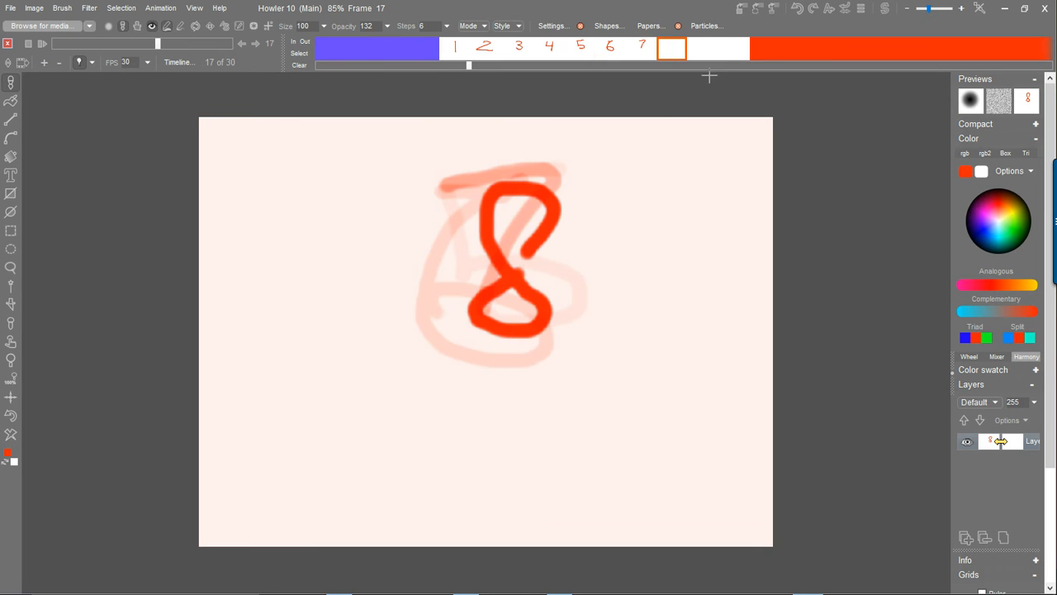
pyautogui.click(698, 50)
pyautogui.moveTo(507, 197); pyautogui.dragTo(455, 401)
pyautogui.click(703, 49)
pyautogui.moveTo(468, 176); pyautogui.dragTo(451, 328)
pyautogui.moveTo(528, 220)
pyautogui.mouseDown()
pyautogui.moveTo(519, 245)
pyautogui.moveTo(537, 229)
pyautogui.mouseUp()
# Scrub through the numbered frames and reverse the frame order of the animation
pyautogui.moveTo(453, 51); pyautogui.dragTo(785, 46)
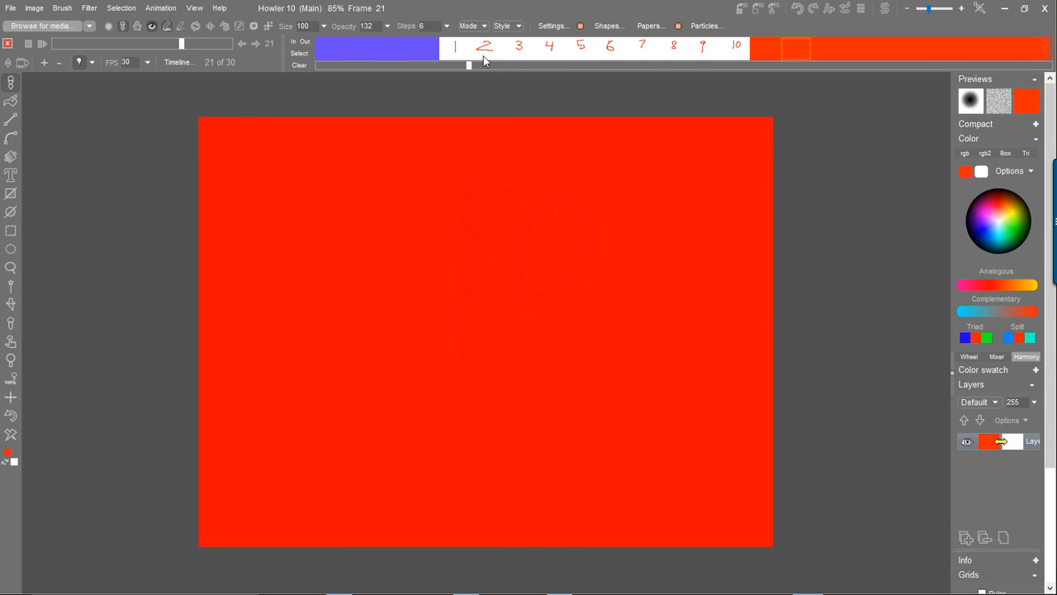
pyautogui.moveTo(446, 50); pyautogui.dragTo(576, 51)
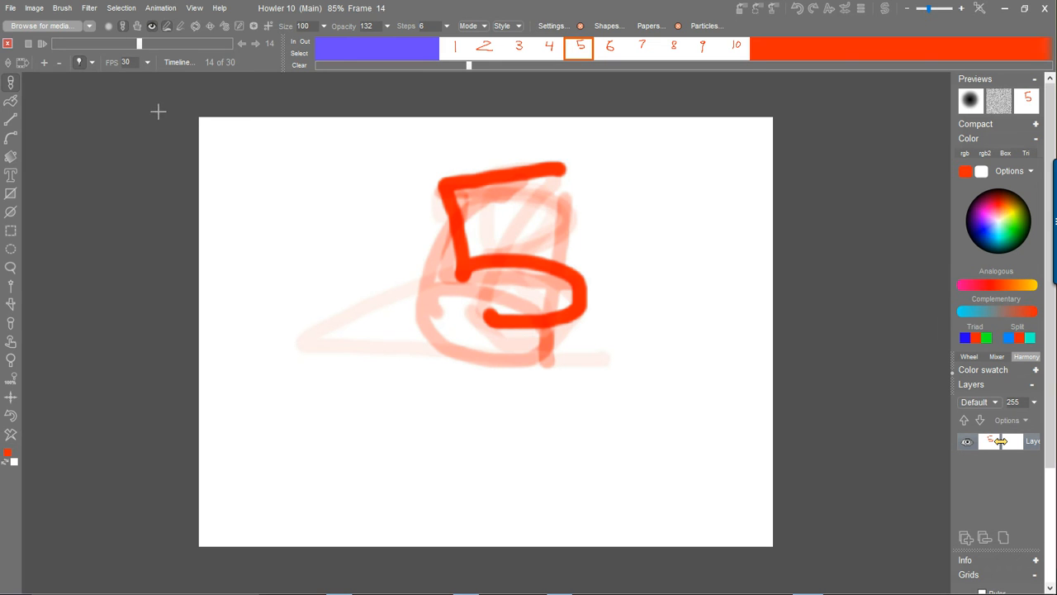
pyautogui.rightClick(518, 48)
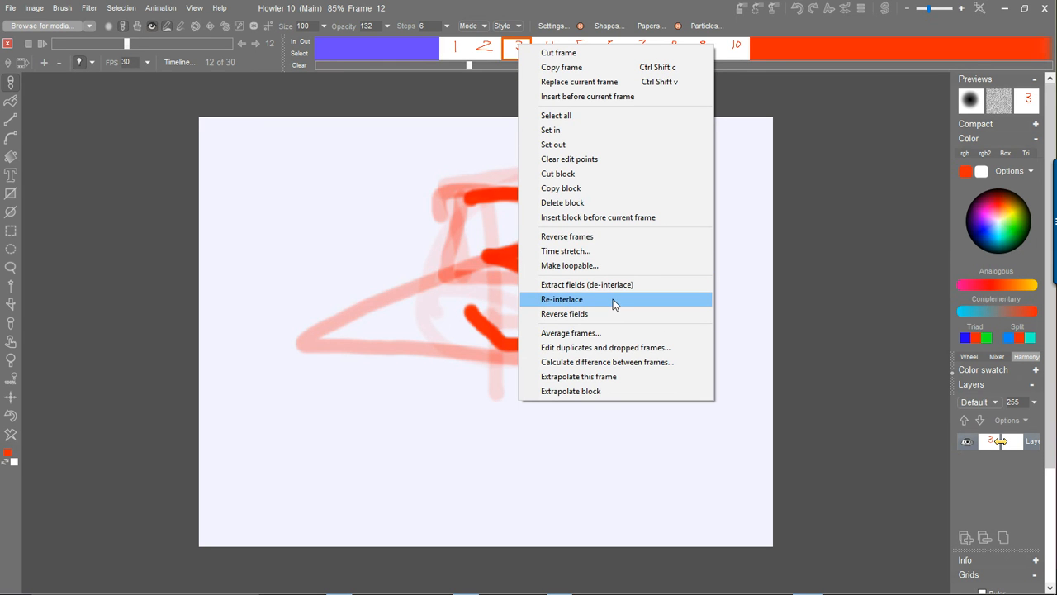
pyautogui.click(568, 237)
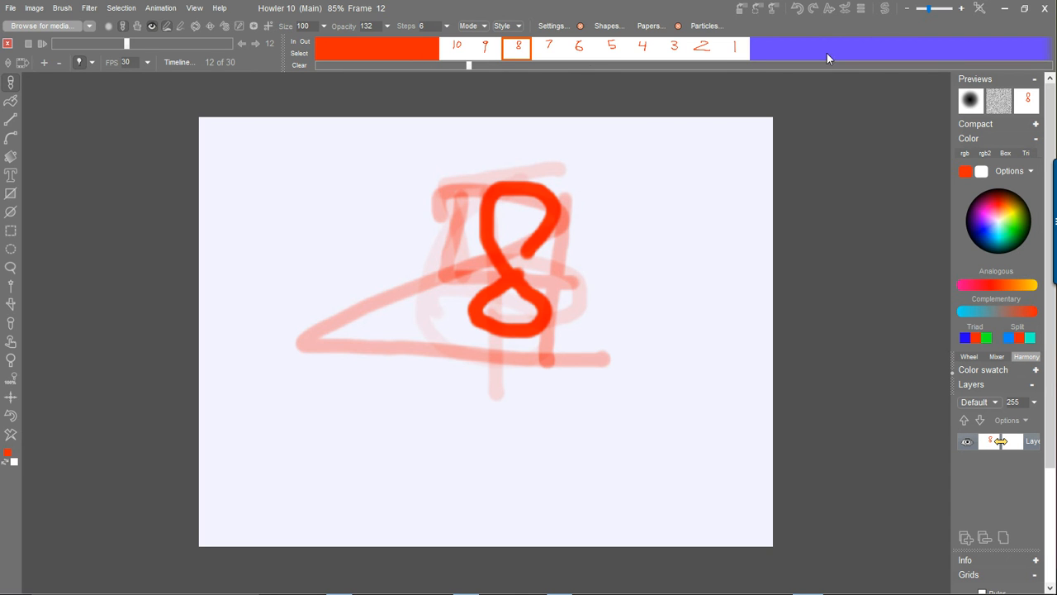
# Scrub through the reversed numbers and reverse the frames again to restore the original order
pyautogui.moveTo(503, 45); pyautogui.dragTo(716, 40)
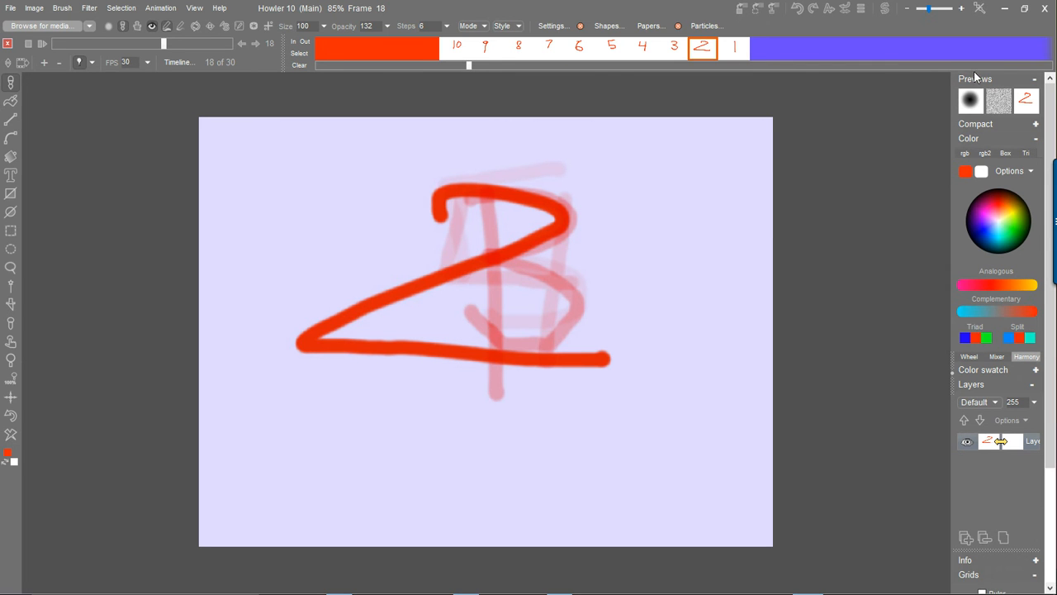
pyautogui.click(486, 45)
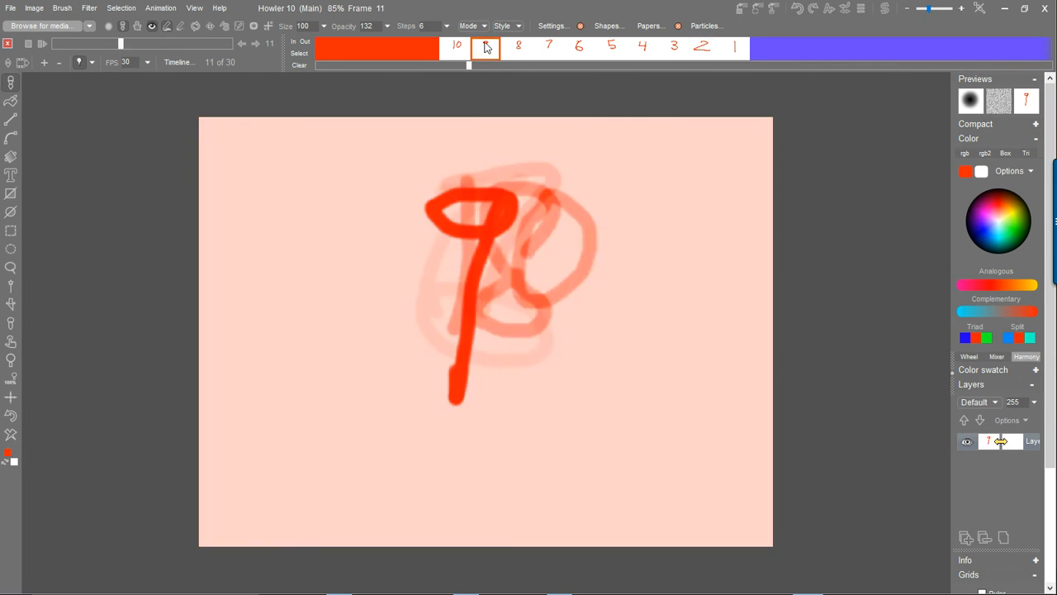
pyautogui.rightClick(486, 46)
pyautogui.click(554, 234)
# Store a copy of the current animation to disc
pyautogui.click(169, 8)
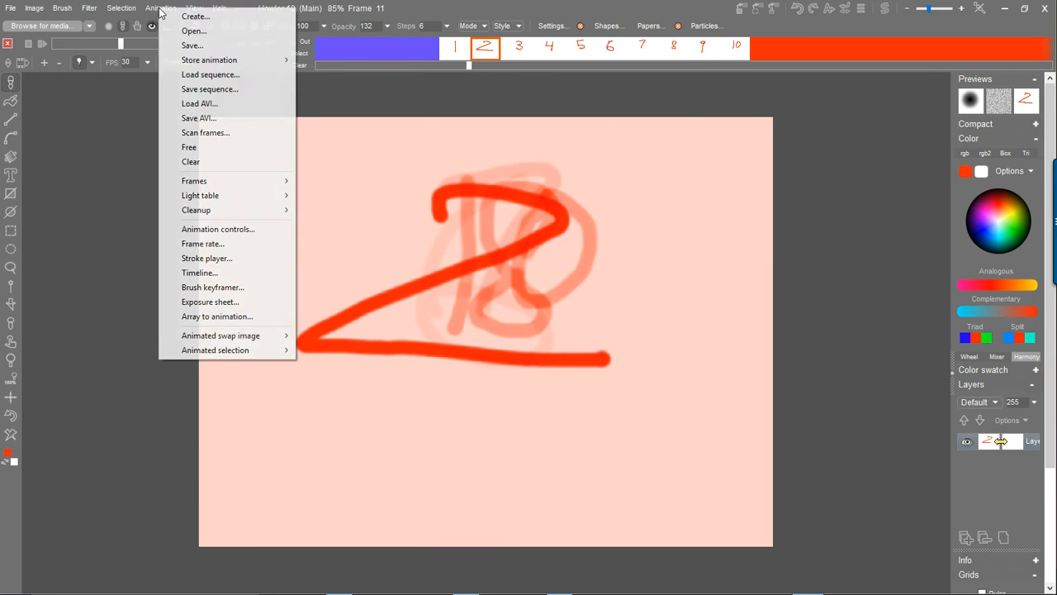
pyautogui.moveTo(268, 60)
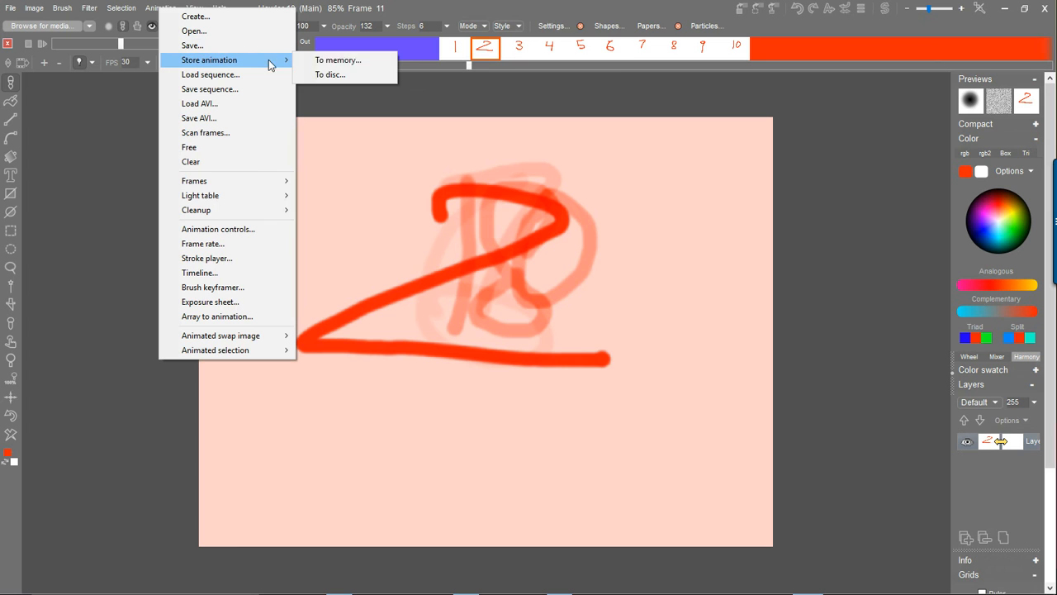
pyautogui.click(324, 75)
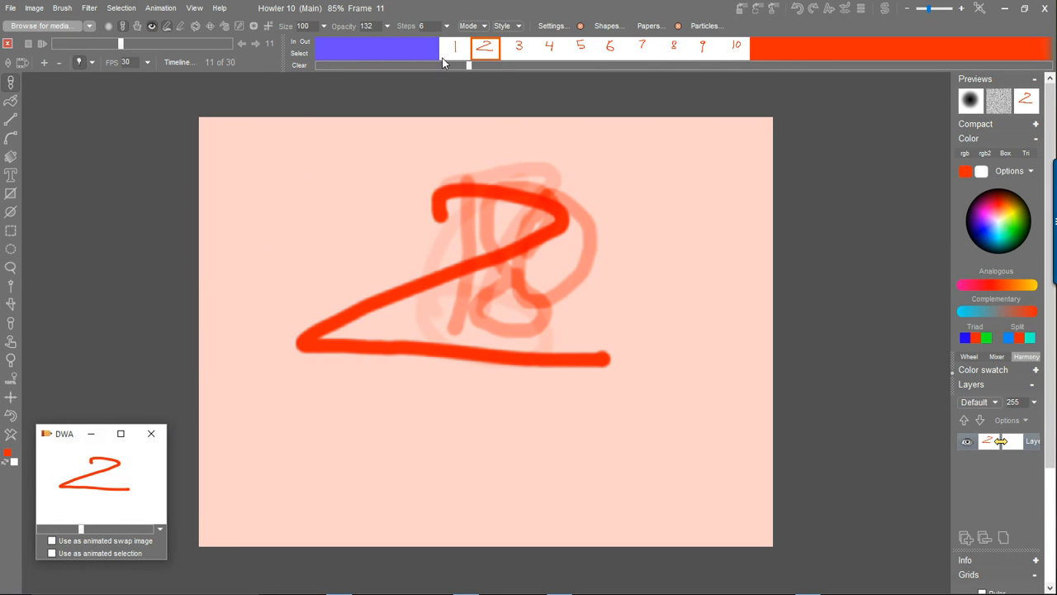
# Mark the red frames 20 to 29 as a block with in and out points and delete the block
pyautogui.moveTo(761, 54); pyautogui.dragTo(886, 46)
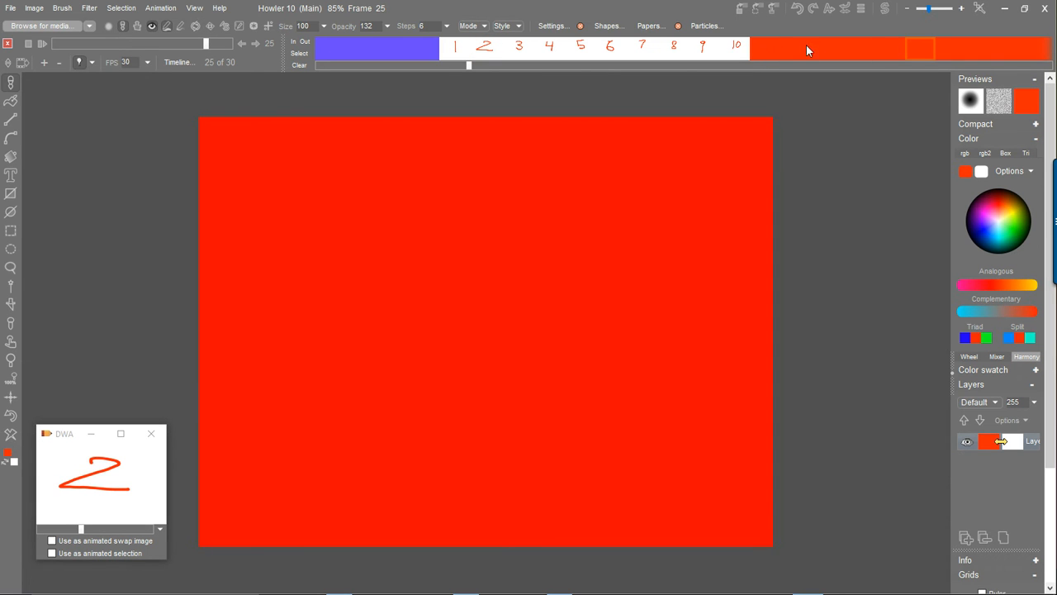
pyautogui.moveTo(471, 68); pyautogui.dragTo(661, 69)
pyautogui.click(541, 50)
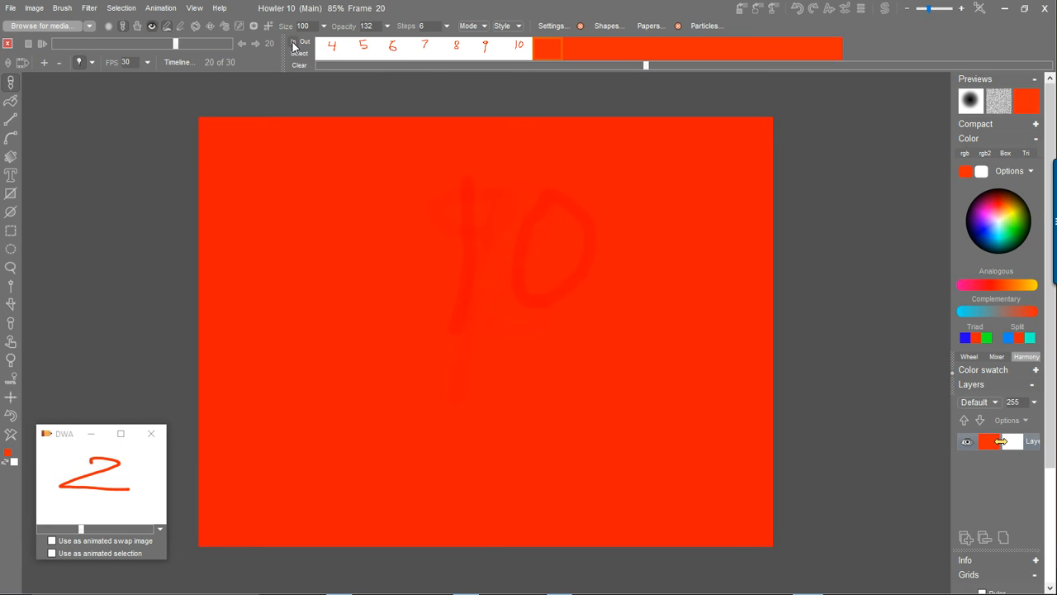
pyautogui.click(832, 52)
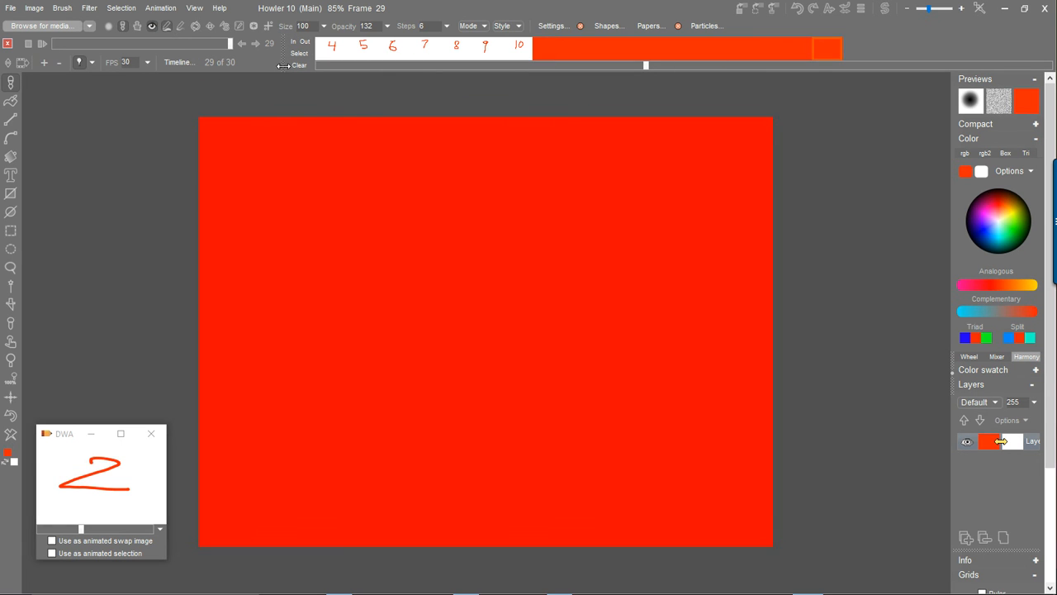
pyautogui.click(307, 43)
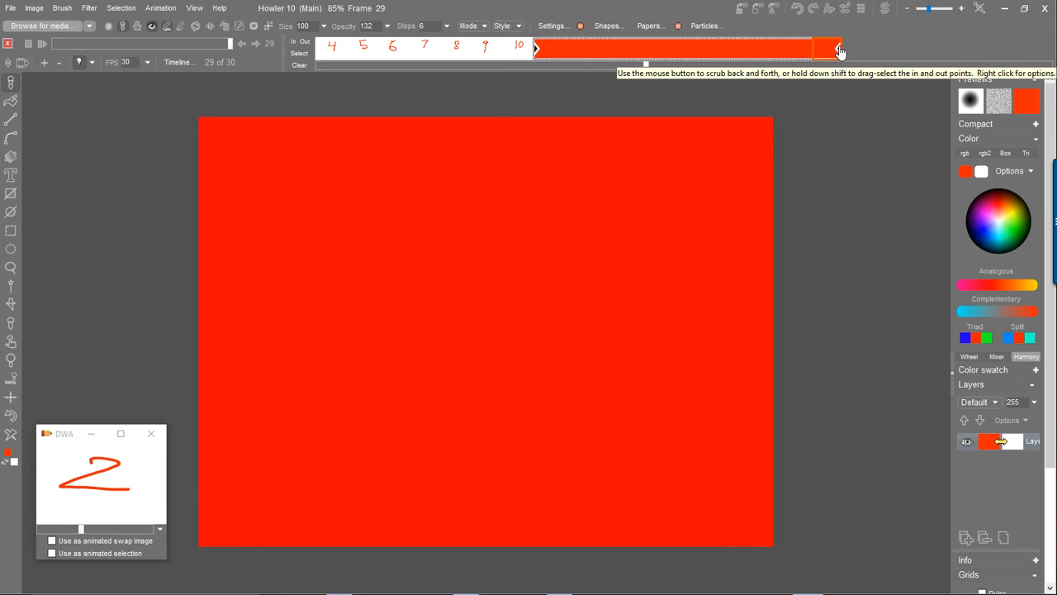
pyautogui.moveTo(840, 50)
pyautogui.mouseDown()
pyautogui.moveTo(769, 51)
pyautogui.moveTo(857, 48)
pyautogui.mouseUp()
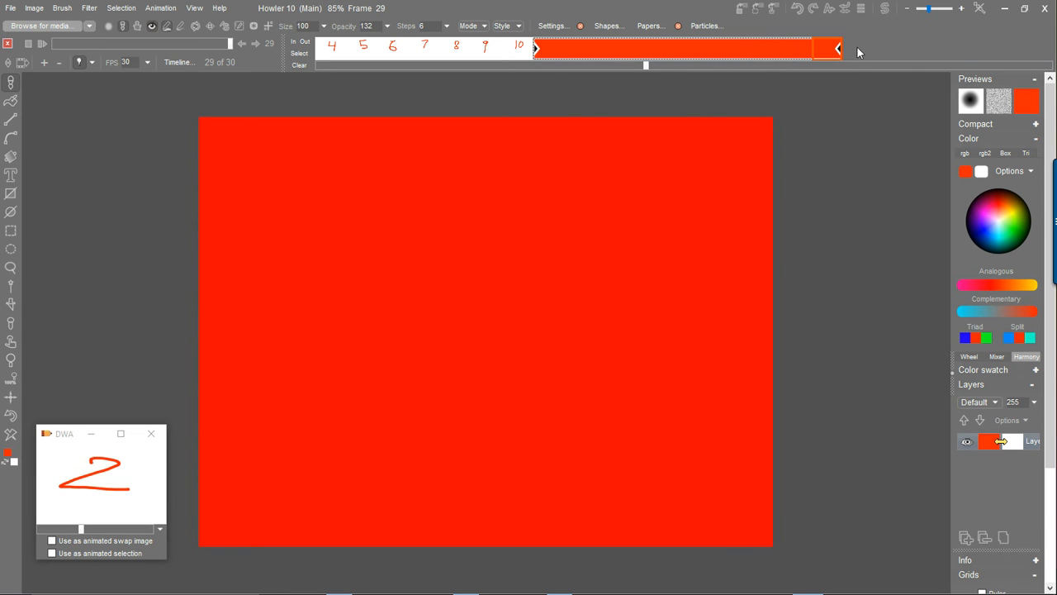
pyautogui.moveTo(541, 53); pyautogui.dragTo(551, 52)
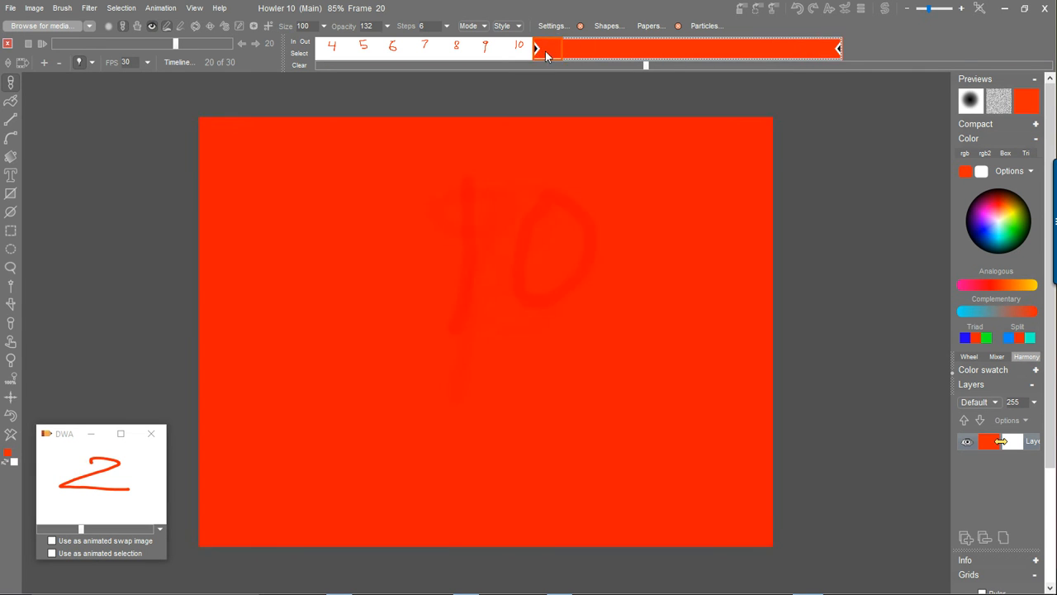
pyautogui.rightClick(626, 52)
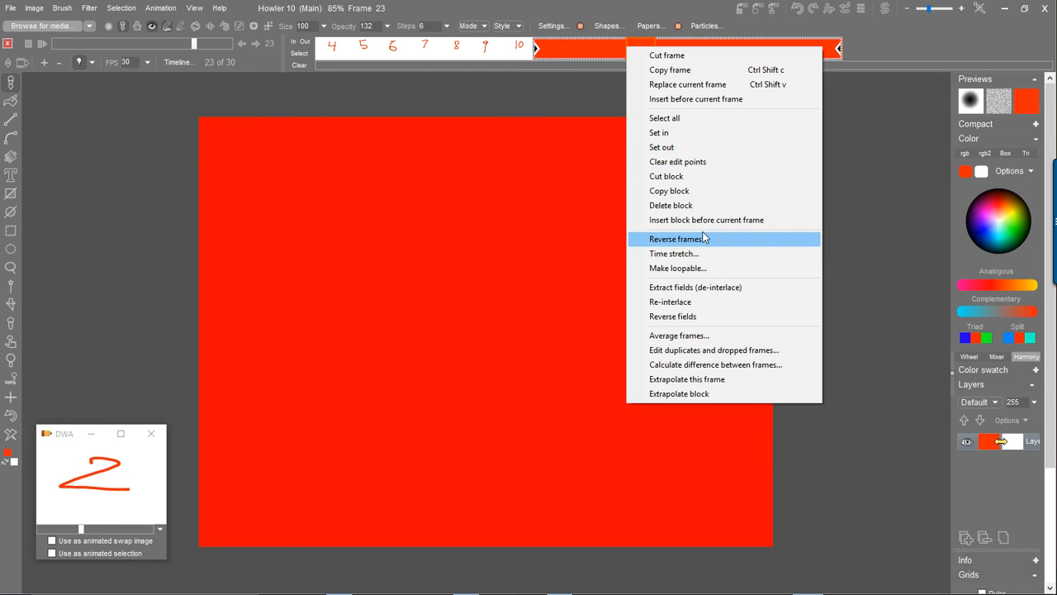
pyautogui.click(691, 205)
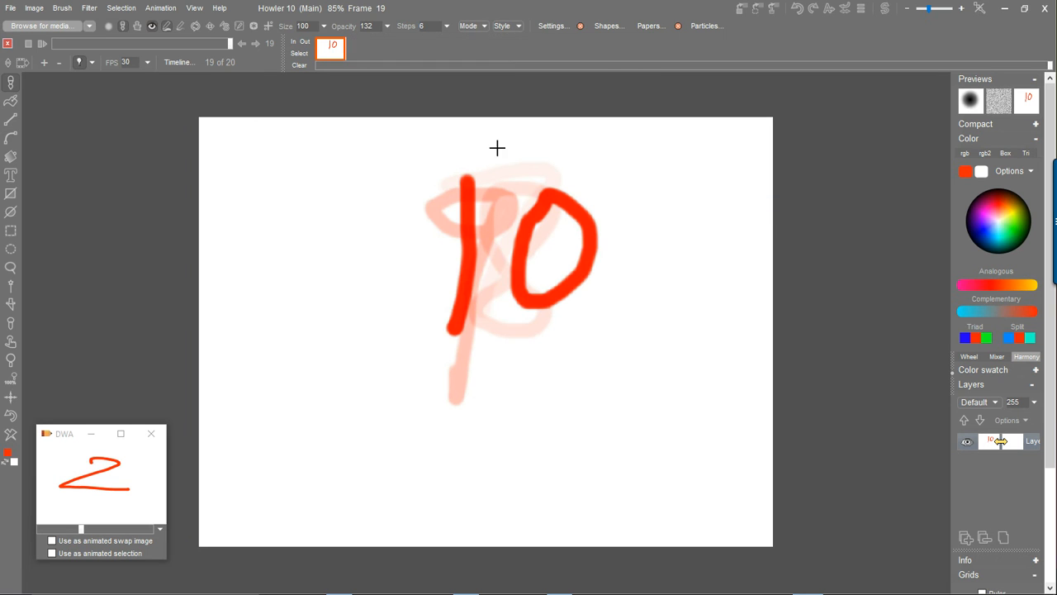
# Mark the blue frames 0 to 9 as a block and delete it, keeping only the numbered frames
pyautogui.moveTo(975, 66); pyautogui.dragTo(318, 66)
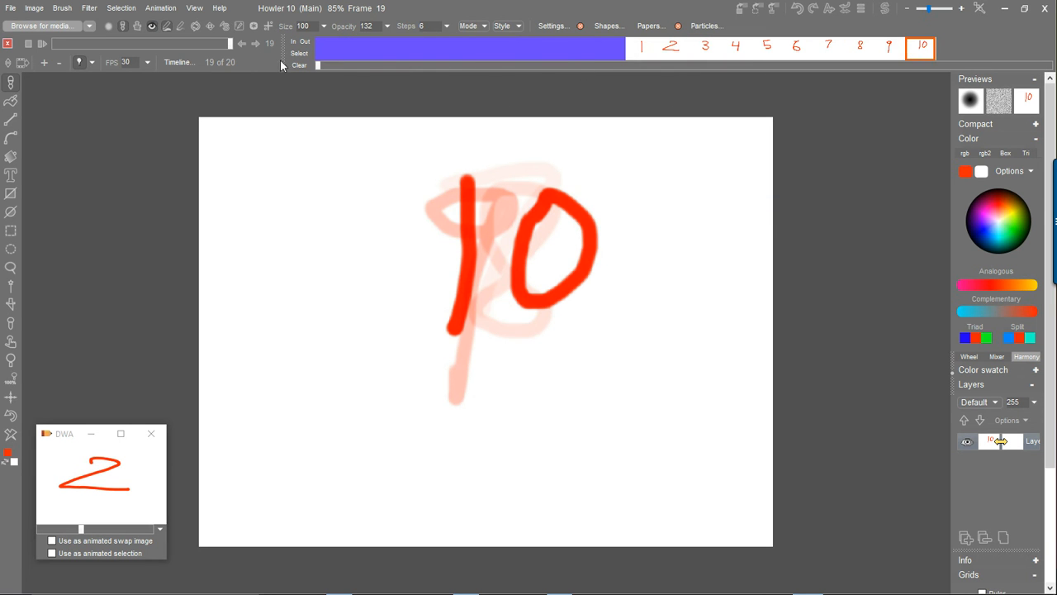
pyautogui.click(319, 48)
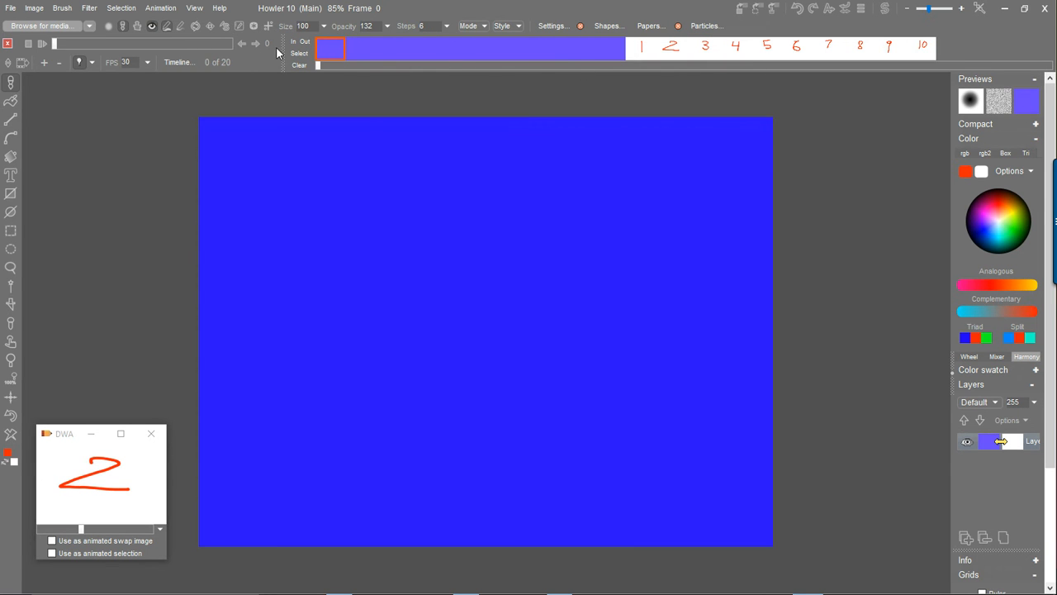
pyautogui.click(610, 48)
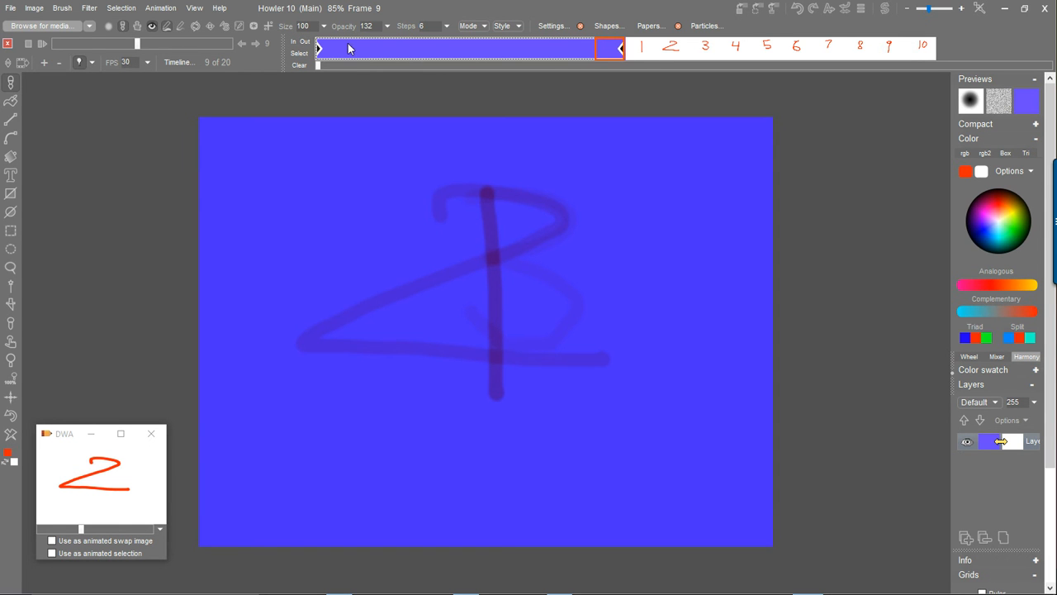
pyautogui.rightClick(466, 48)
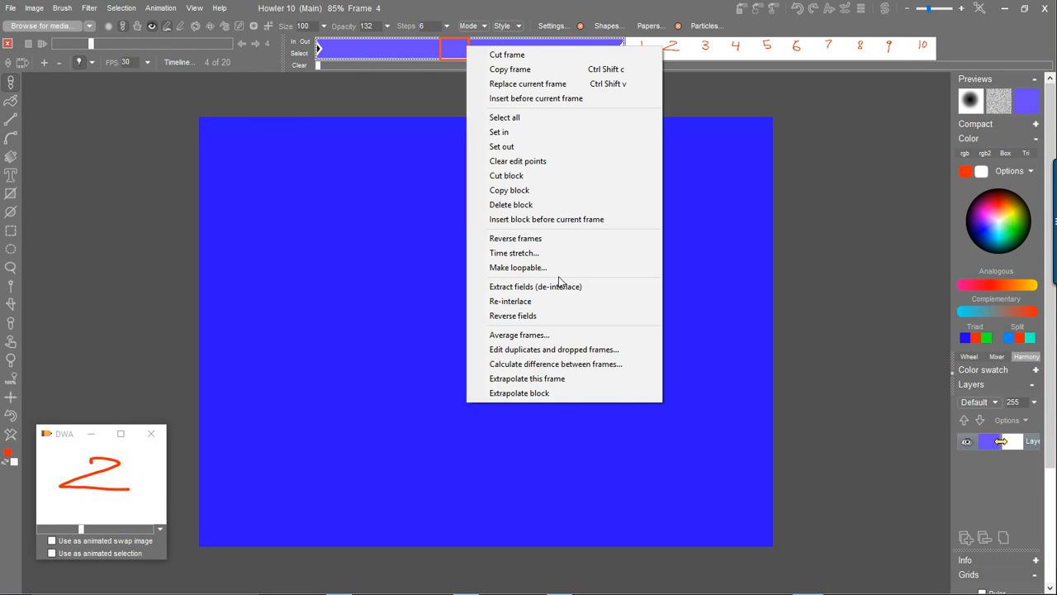
pyautogui.click(554, 204)
# Scrub the numbered frames and turn off the light table overlay of neighbouring frames
pyautogui.moveTo(331, 51); pyautogui.dragTo(393, 60)
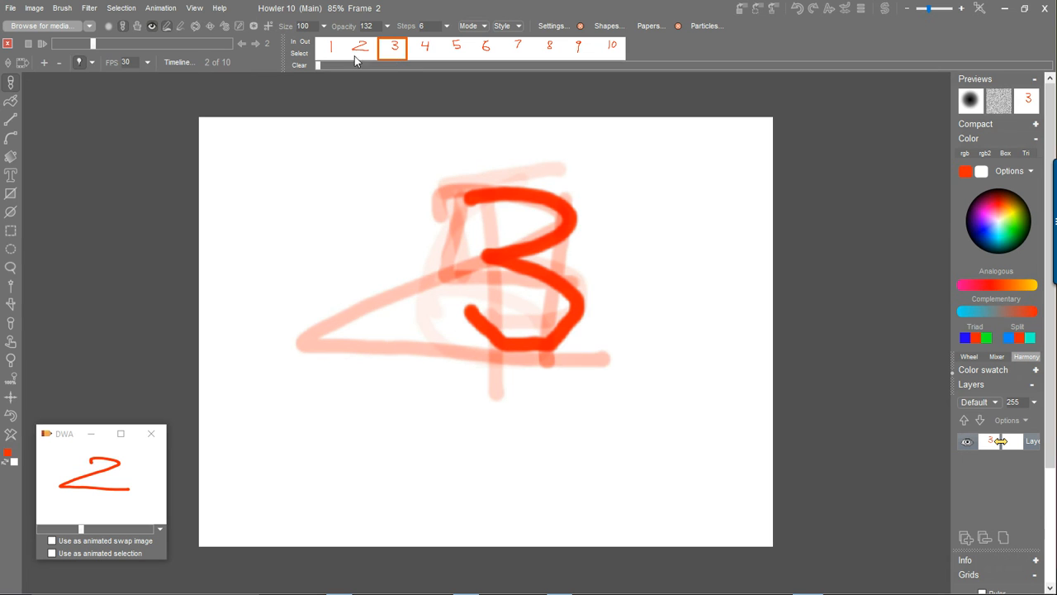
pyautogui.click(80, 62)
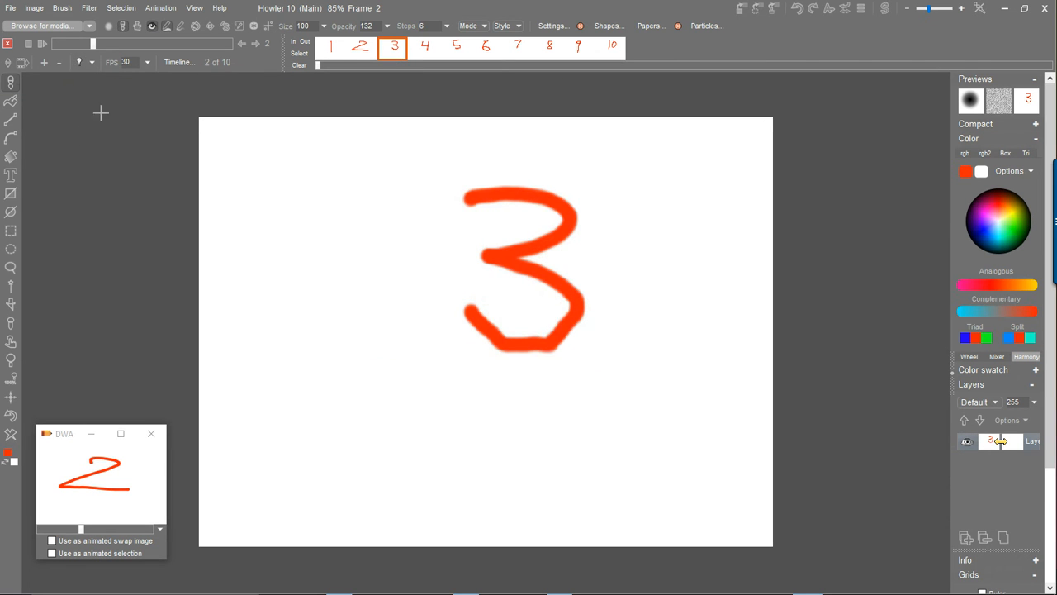
pyautogui.moveTo(328, 54); pyautogui.dragTo(425, 55)
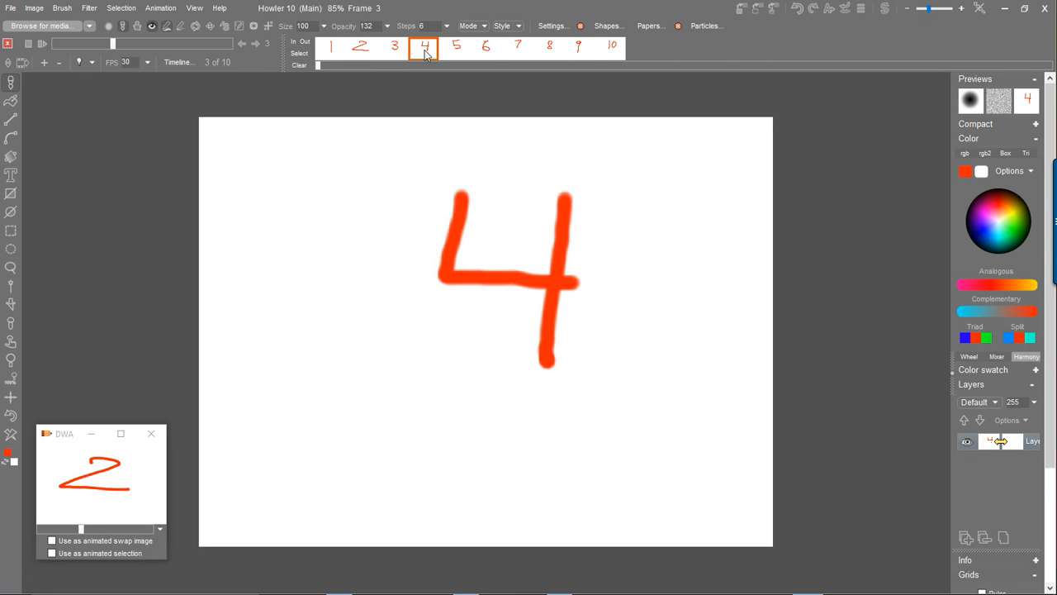
# Reverse the order of the ten numbered frames and check the first frame and the number 2
pyautogui.click(396, 47)
pyautogui.rightClick(402, 47)
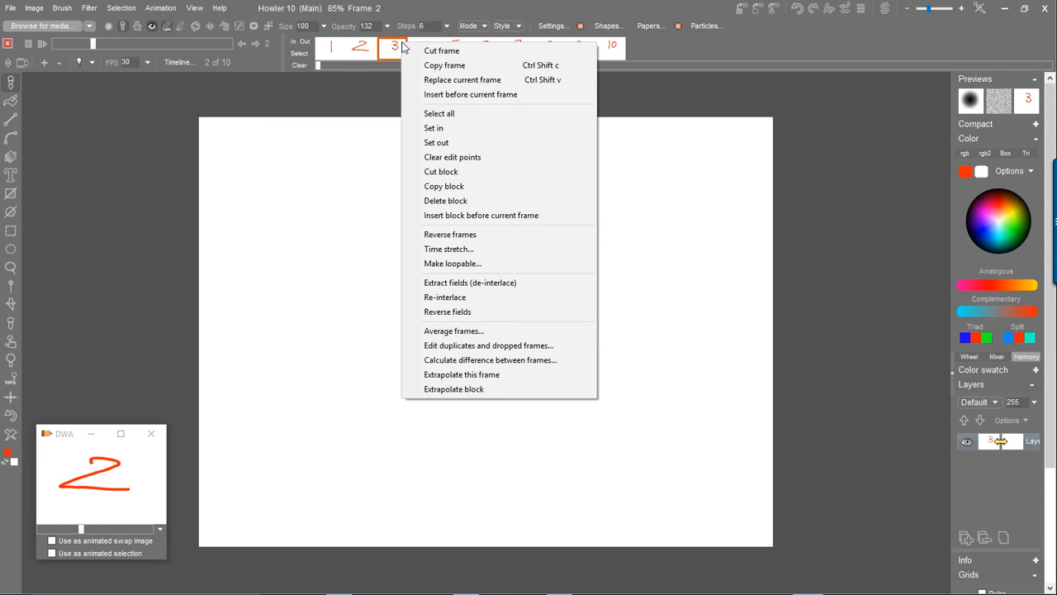
pyautogui.click(460, 235)
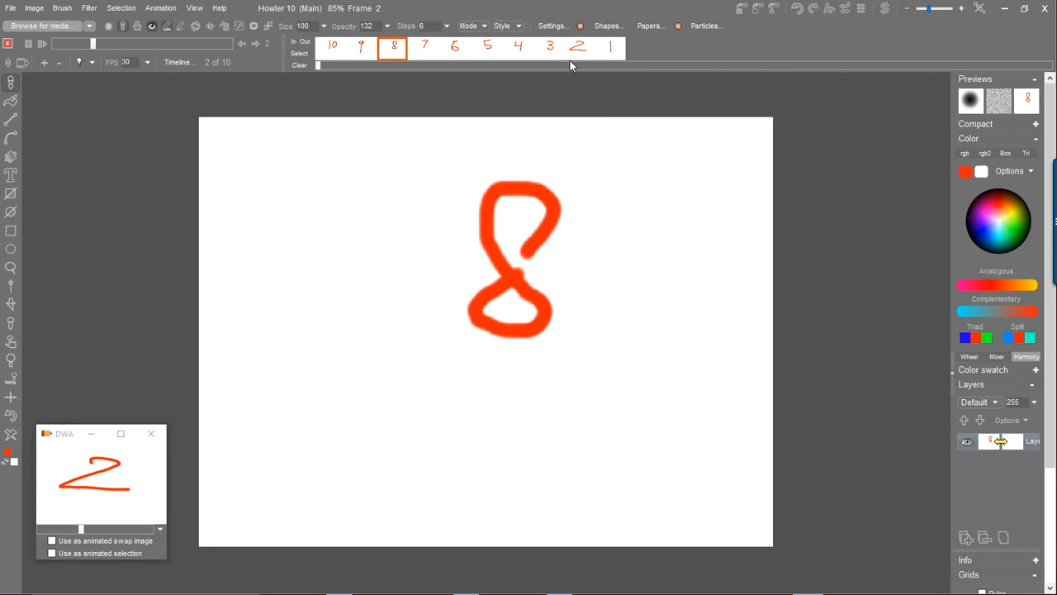
pyautogui.click(334, 48)
pyautogui.click(588, 48)
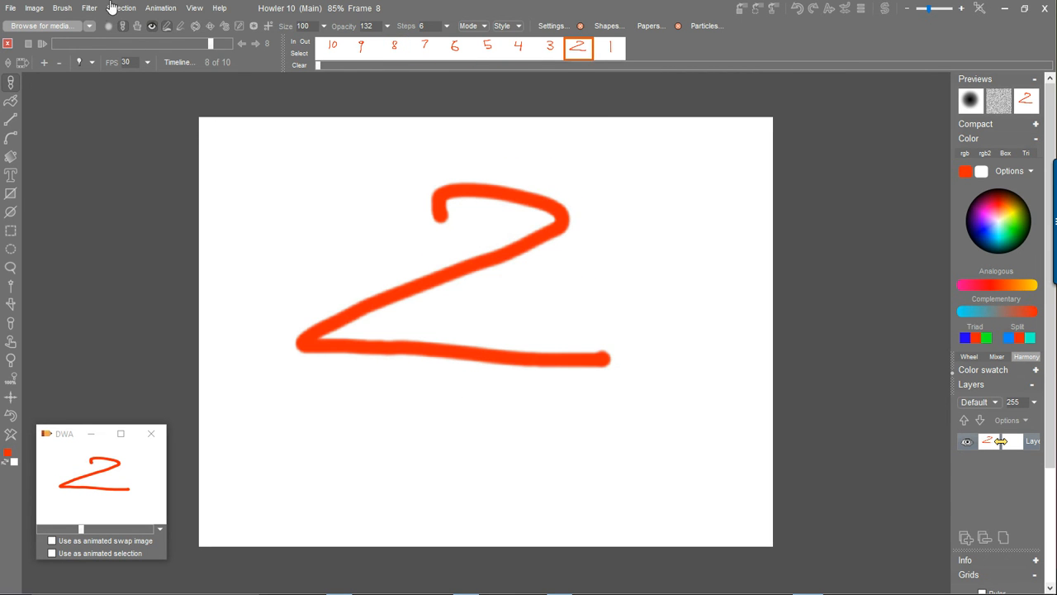
# Store the reversed ten-frame animation to disc and move its preview window beside the canvas's upper right corner
pyautogui.click(159, 9)
pyautogui.moveTo(232, 58)
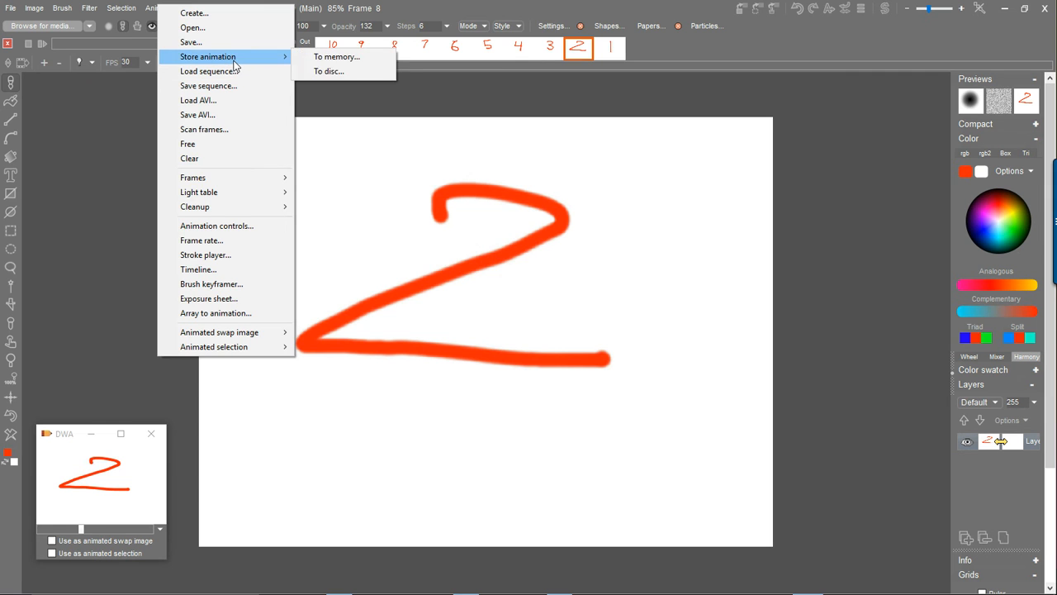
pyautogui.click(318, 73)
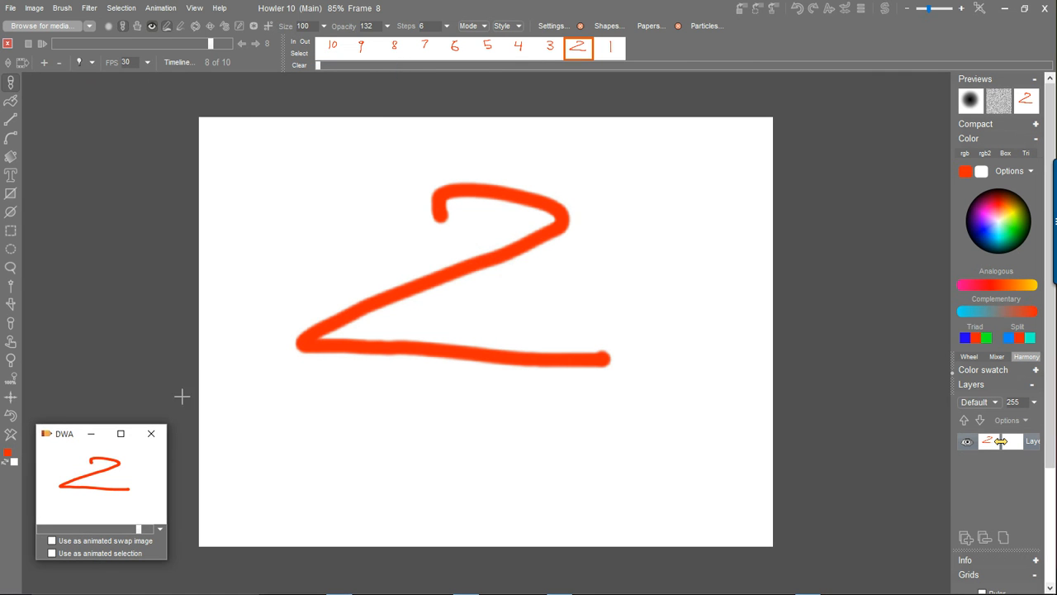
pyautogui.moveTo(65, 433); pyautogui.dragTo(815, 108)
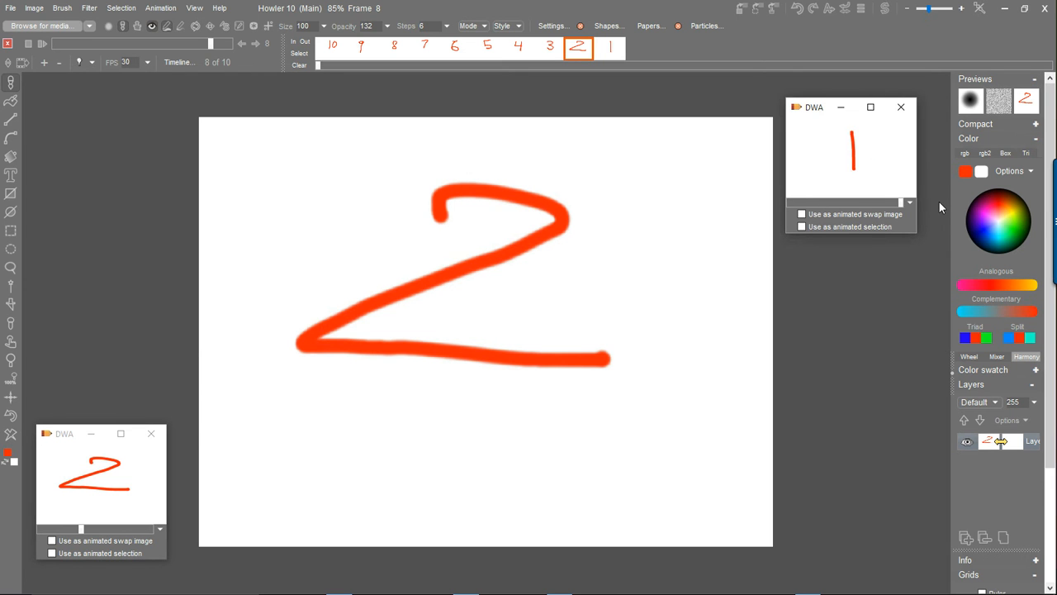
# Restore the stored 30-frame animation, scrub through it and go to the frame numbered 2
pyautogui.doubleClick(106, 472)
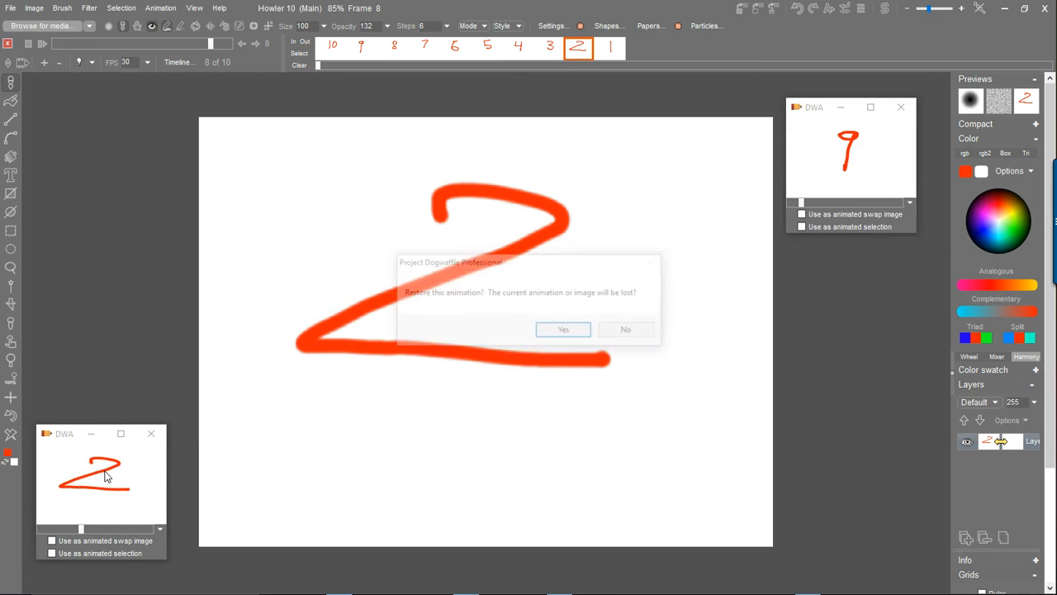
pyautogui.click(564, 331)
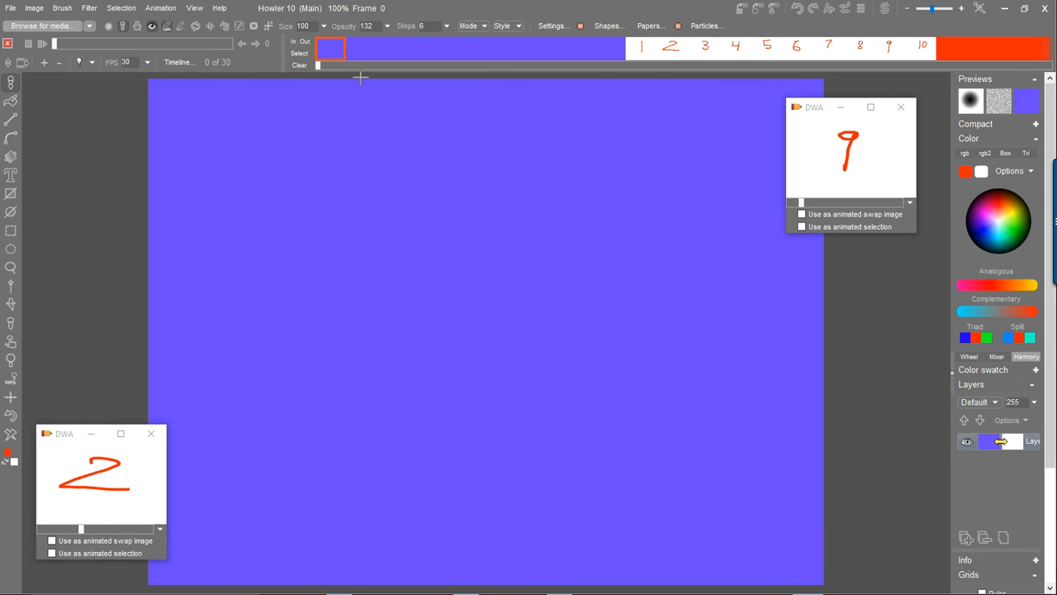
pyautogui.moveTo(336, 47); pyautogui.dragTo(1045, 53)
pyautogui.click(673, 49)
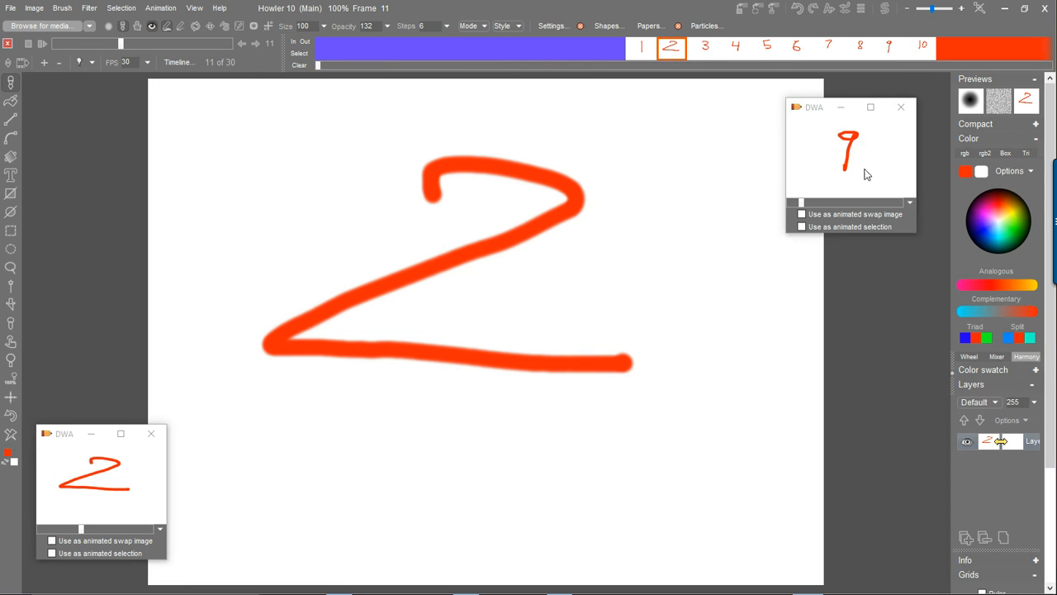
# Preview the stored reversed animation up to the number 5 and restore it as the current animation
pyautogui.moveTo(814, 199); pyautogui.dragTo(853, 205)
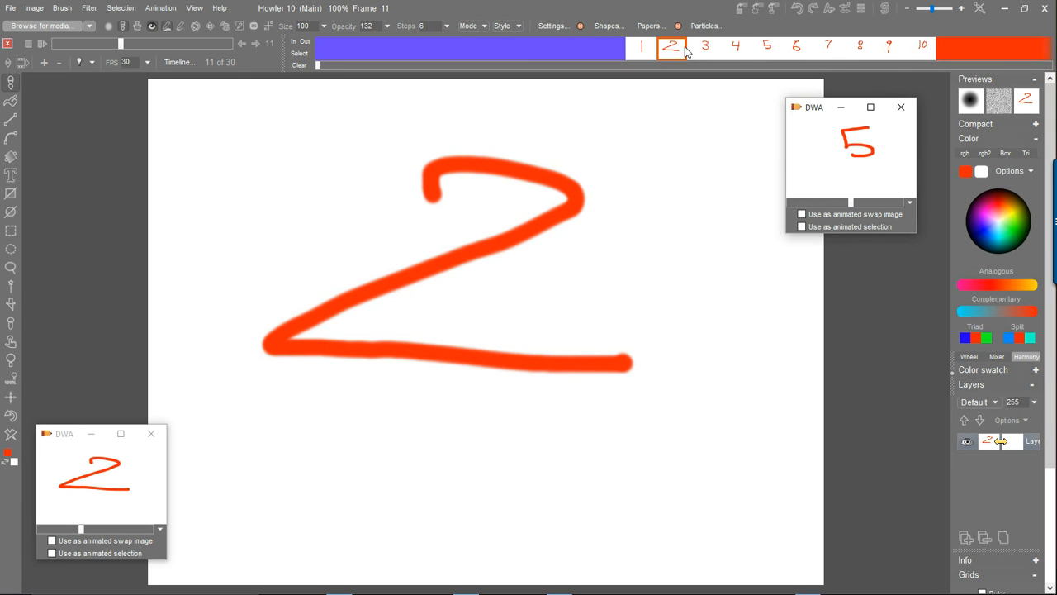
pyautogui.moveTo(671, 49)
pyautogui.mouseDown()
pyautogui.moveTo(890, 55)
pyautogui.moveTo(671, 50)
pyautogui.mouseUp()
pyautogui.moveTo(322, 65); pyautogui.dragTo(366, 76)
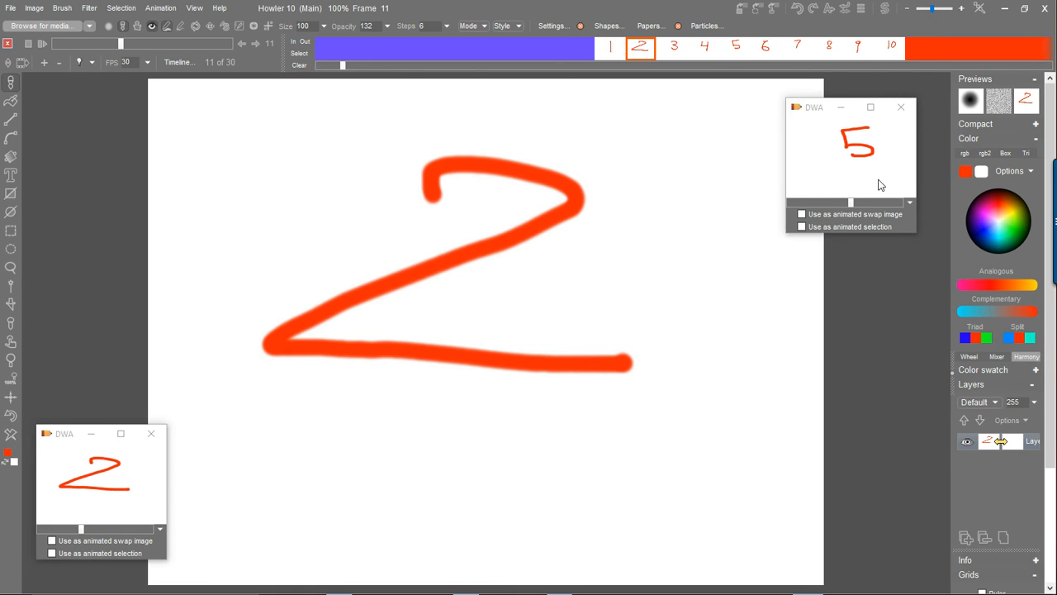
pyautogui.click(856, 150)
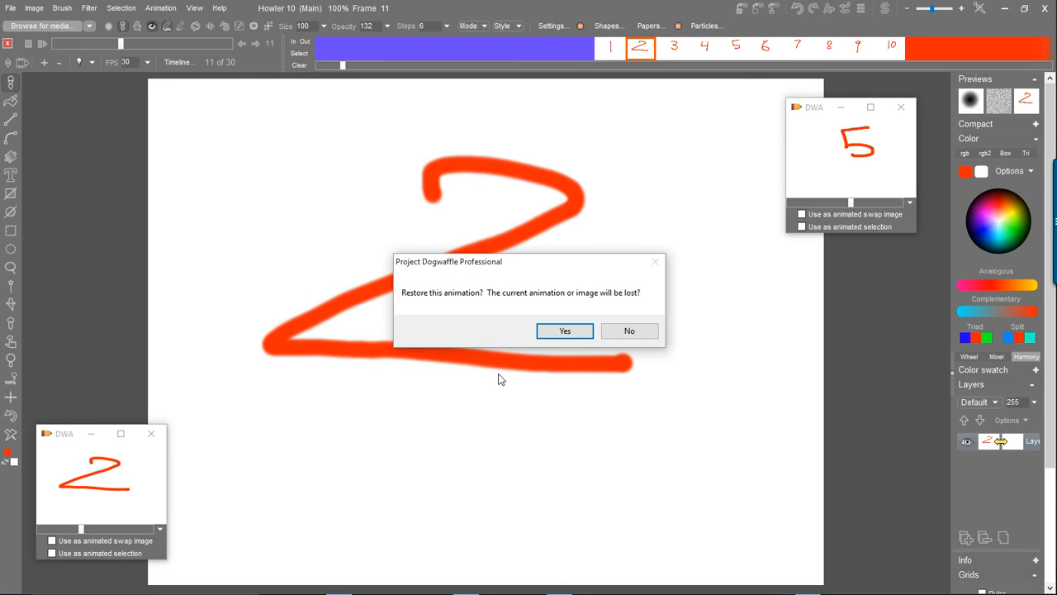
pyautogui.click(566, 329)
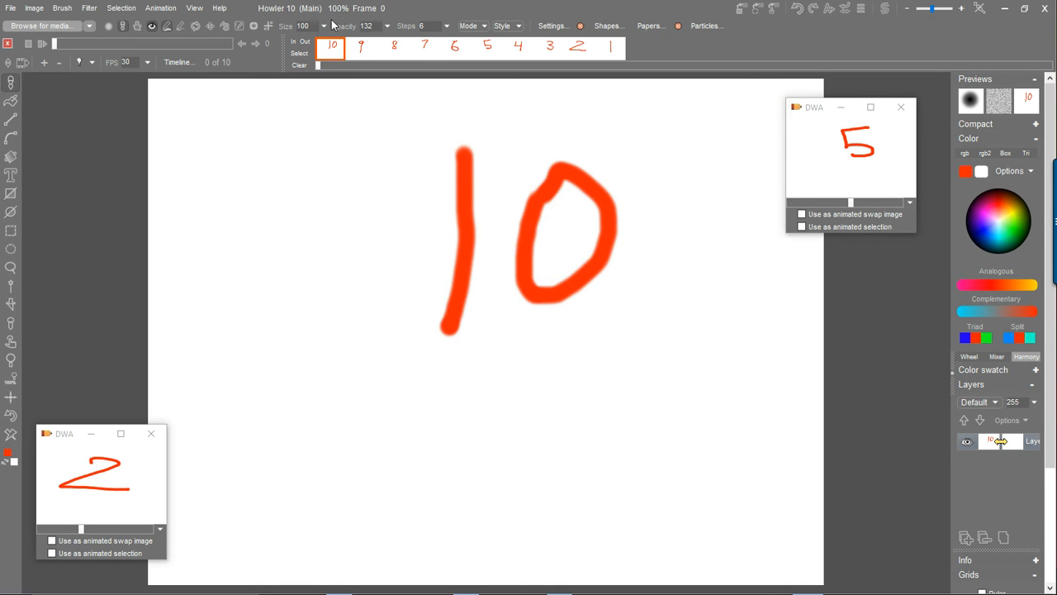
# Select all frames of the reversed animation and copy them as a block
pyautogui.click(361, 48)
pyautogui.moveTo(396, 51)
pyautogui.mouseDown()
pyautogui.moveTo(587, 52)
pyautogui.moveTo(304, 52)
pyautogui.moveTo(427, 51)
pyautogui.moveTo(405, 51)
pyautogui.mouseUp()
pyautogui.rightClick(404, 51)
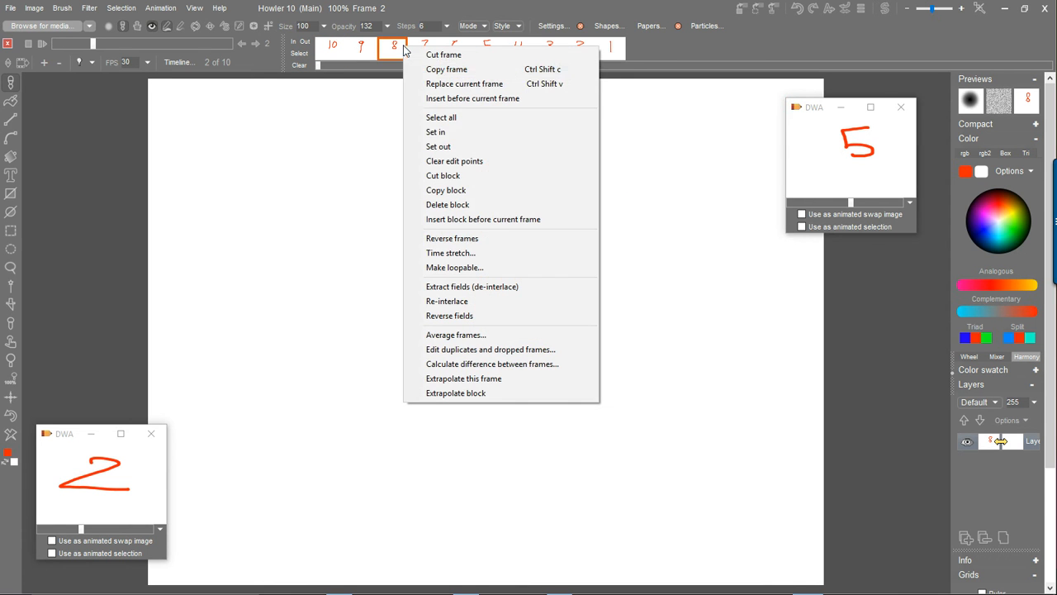
pyautogui.click(469, 120)
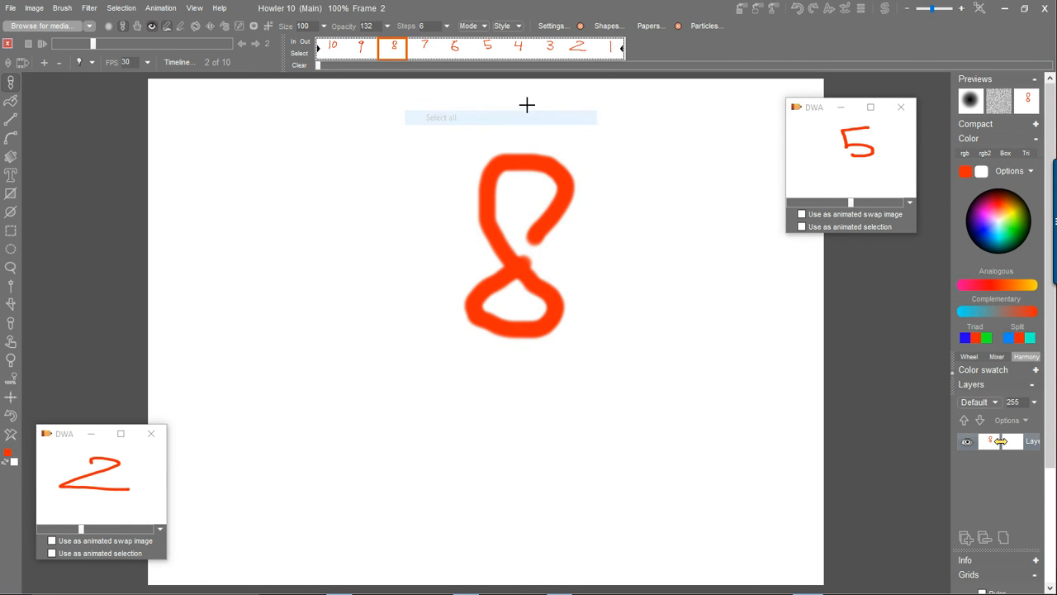
pyautogui.rightClick(509, 48)
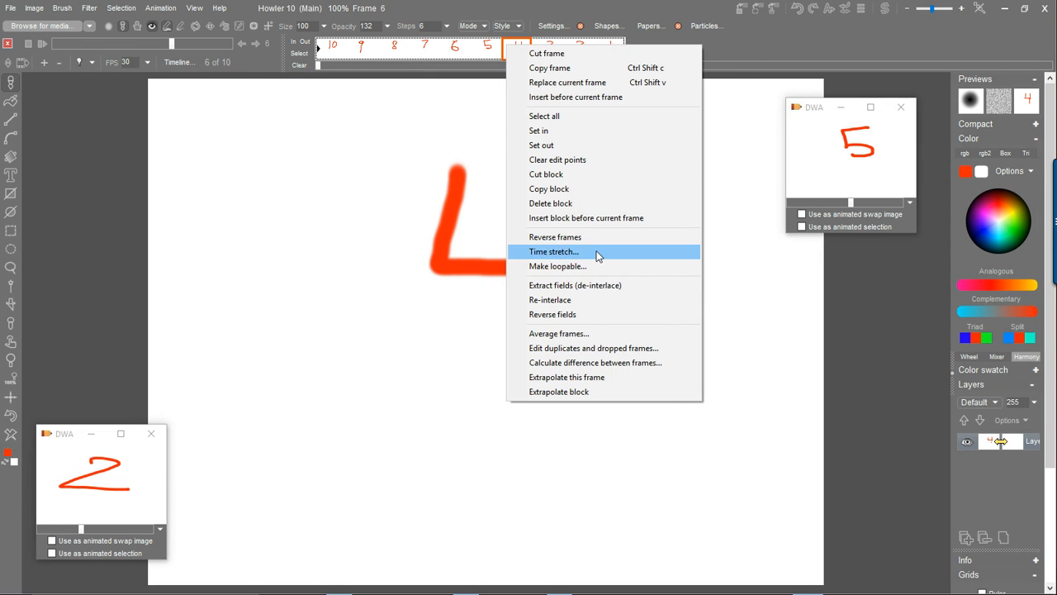
pyautogui.click(583, 190)
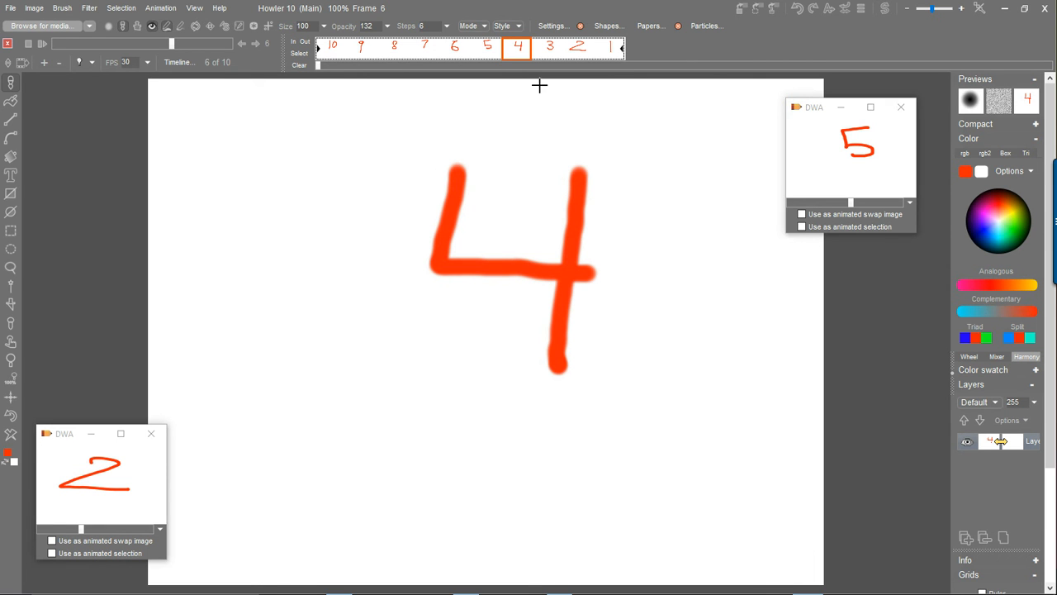
# Move the stored 30-frame animation's preview window higher, restore that animation and go to frame 14
pyautogui.moveTo(67, 436); pyautogui.dragTo(67, 256)
pyautogui.doubleClick(96, 307)
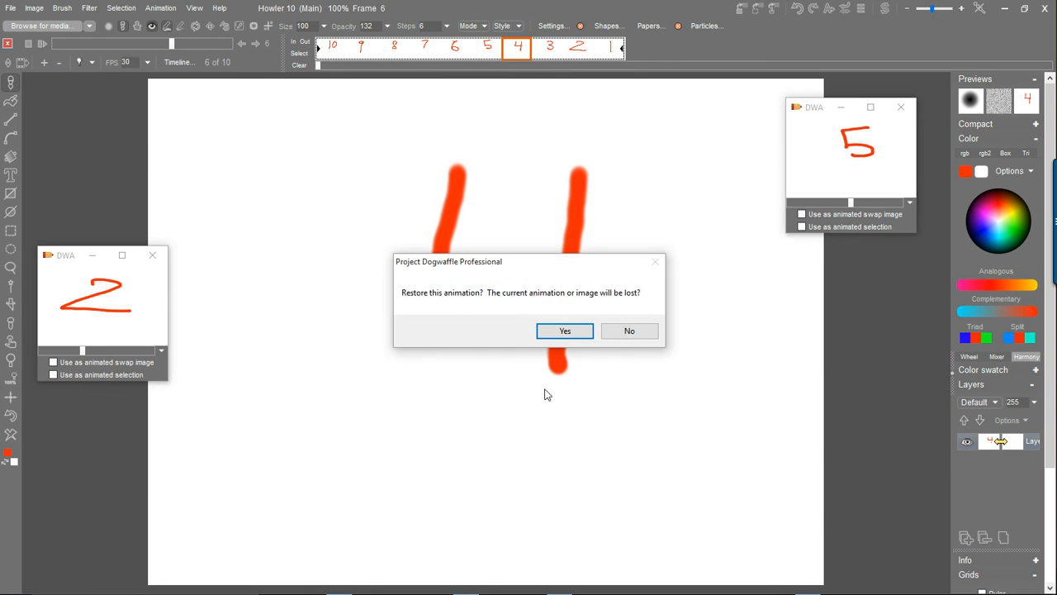
pyautogui.click(565, 331)
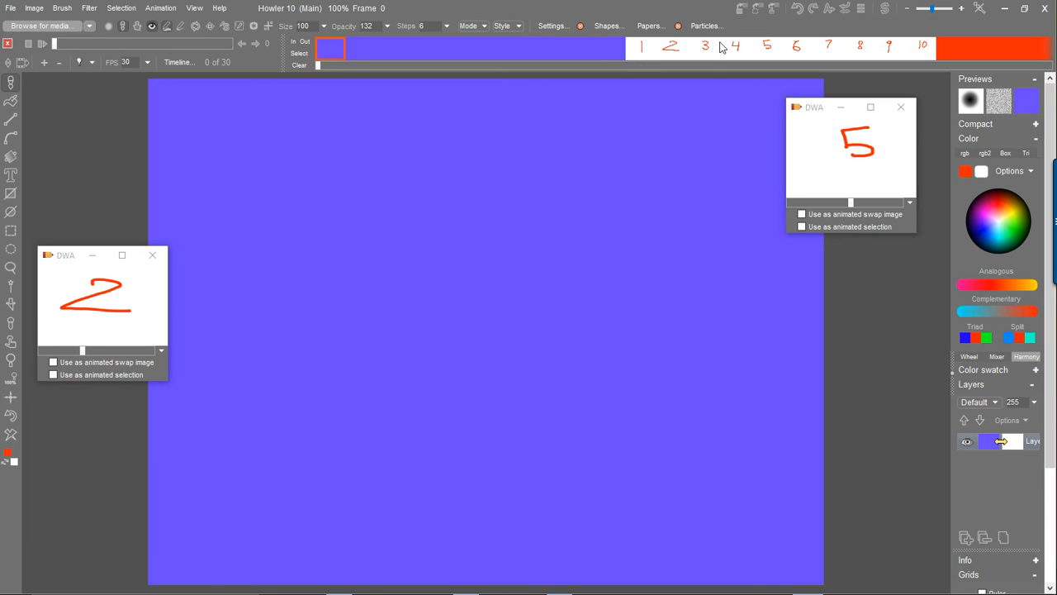
pyautogui.moveTo(636, 52); pyautogui.dragTo(667, 52)
pyautogui.moveTo(124, 43); pyautogui.dragTo(141, 43)
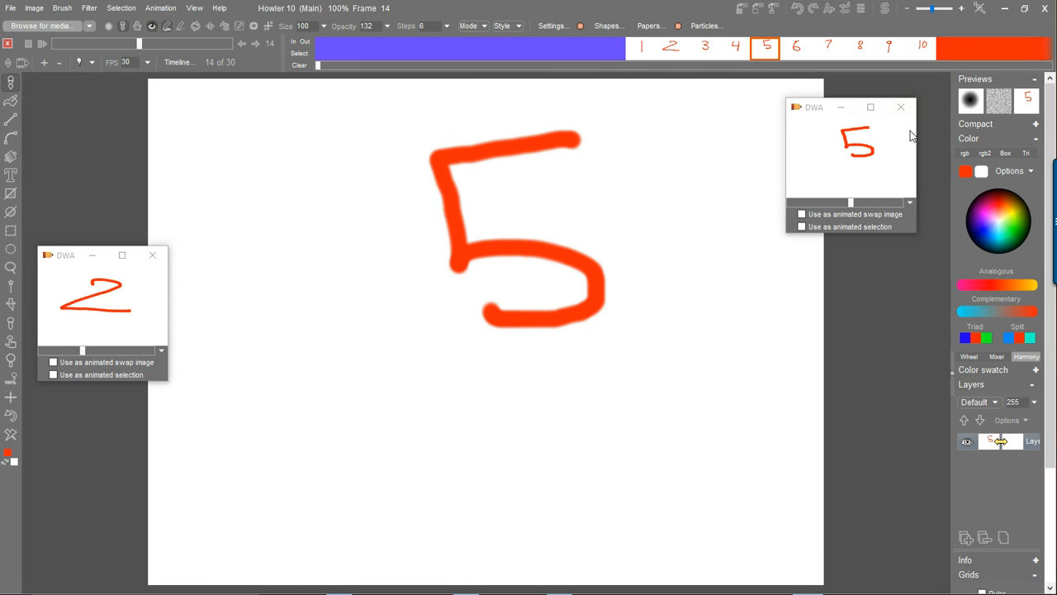
# Insert the copied reversed block before the frame numbered 1 and scrub through the combined run of numbered frames
pyautogui.click(637, 48)
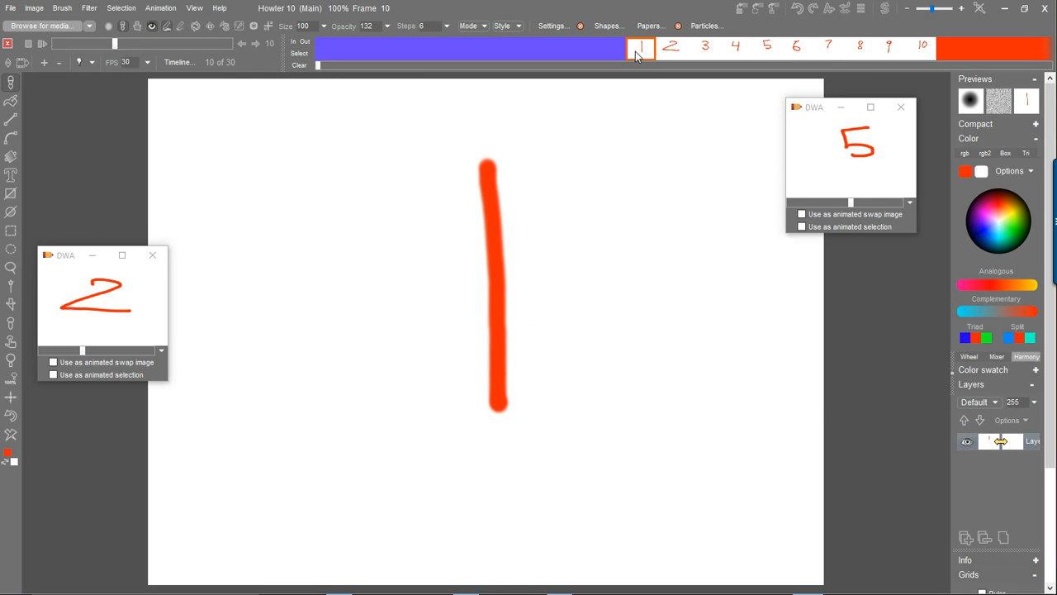
pyautogui.rightClick(635, 51)
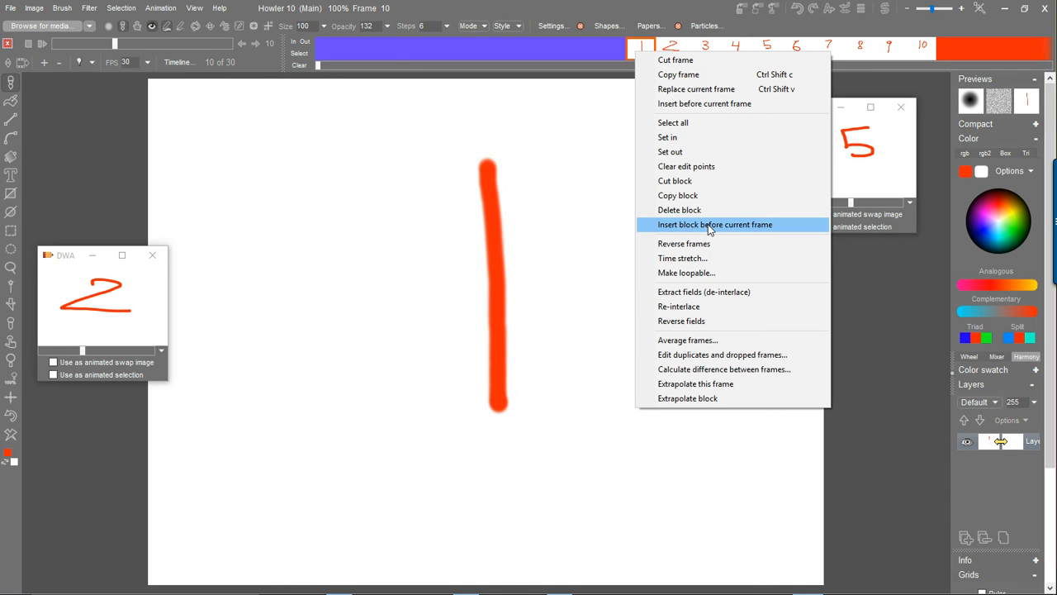
pyautogui.click(786, 224)
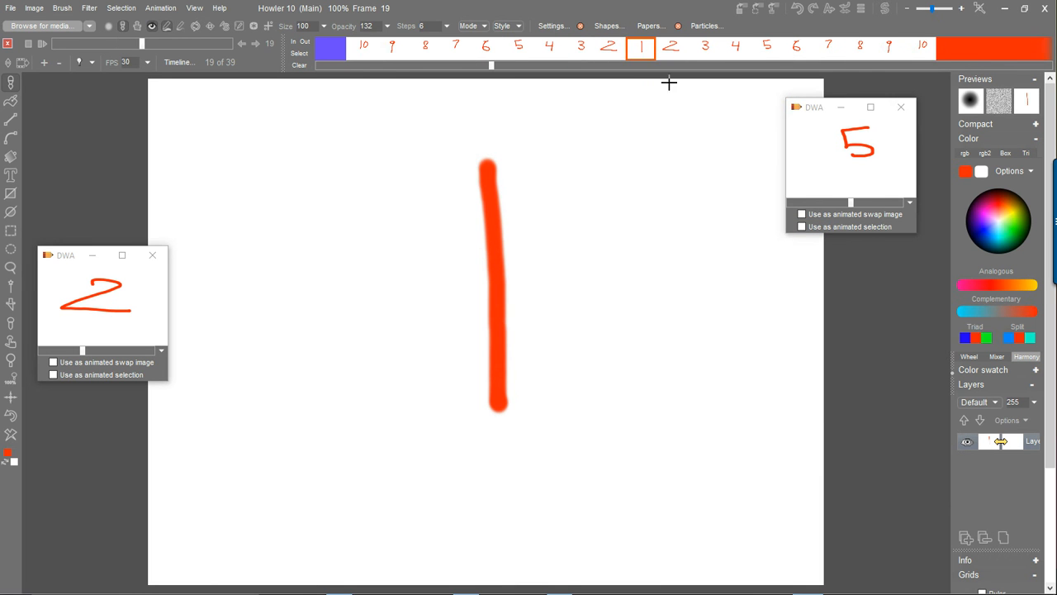
pyautogui.moveTo(367, 51); pyautogui.dragTo(669, 51)
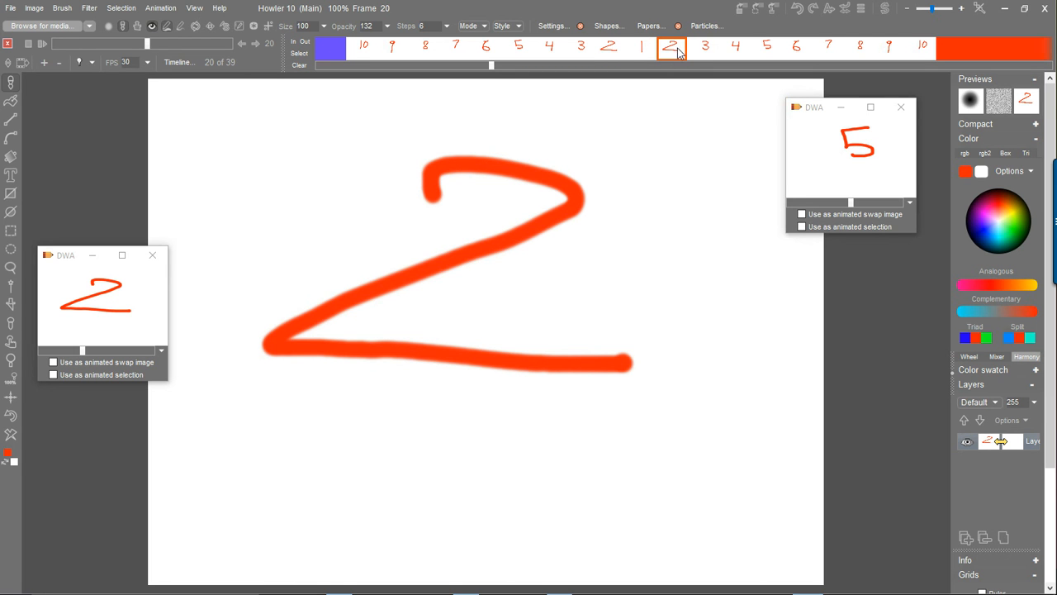
# Delete the ascending block of frames numbered 2 to 10, and check the blue and red frames around the remaining numbers
pyautogui.moveTo(670, 52)
pyautogui.mouseDown()
pyautogui.moveTo(889, 50)
pyautogui.moveTo(661, 55)
pyautogui.mouseUp()
pyautogui.moveTo(671, 52); pyautogui.dragTo(915, 52)
pyautogui.rightClick(915, 52)
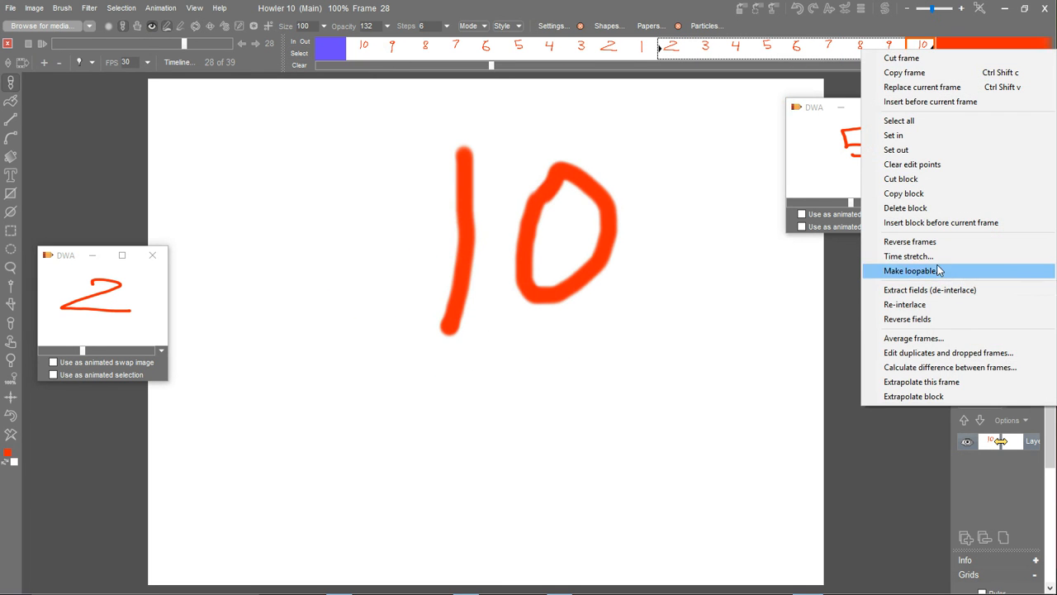
pyautogui.click(936, 208)
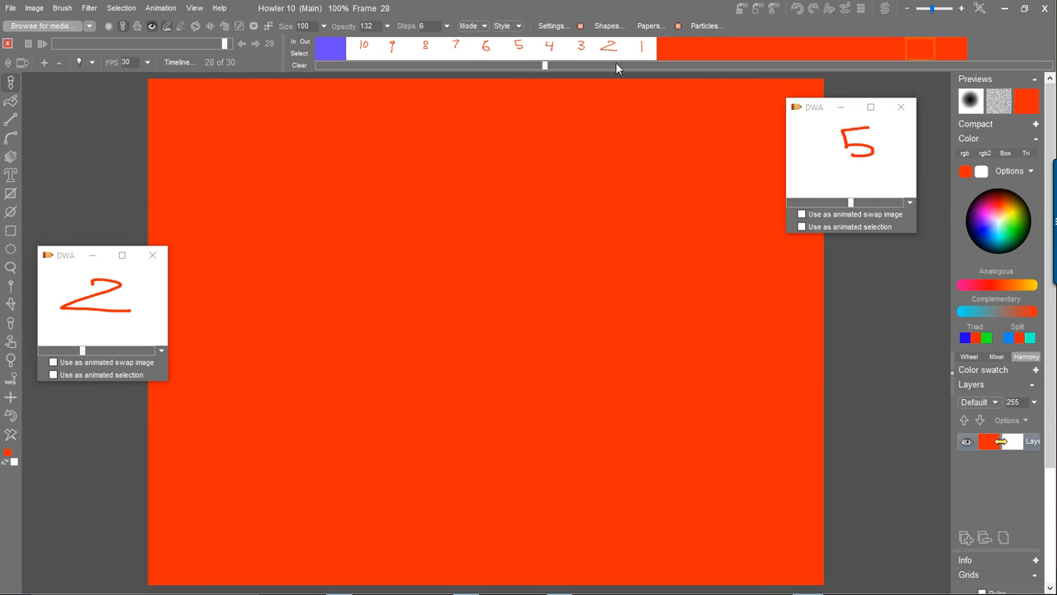
pyautogui.click(334, 50)
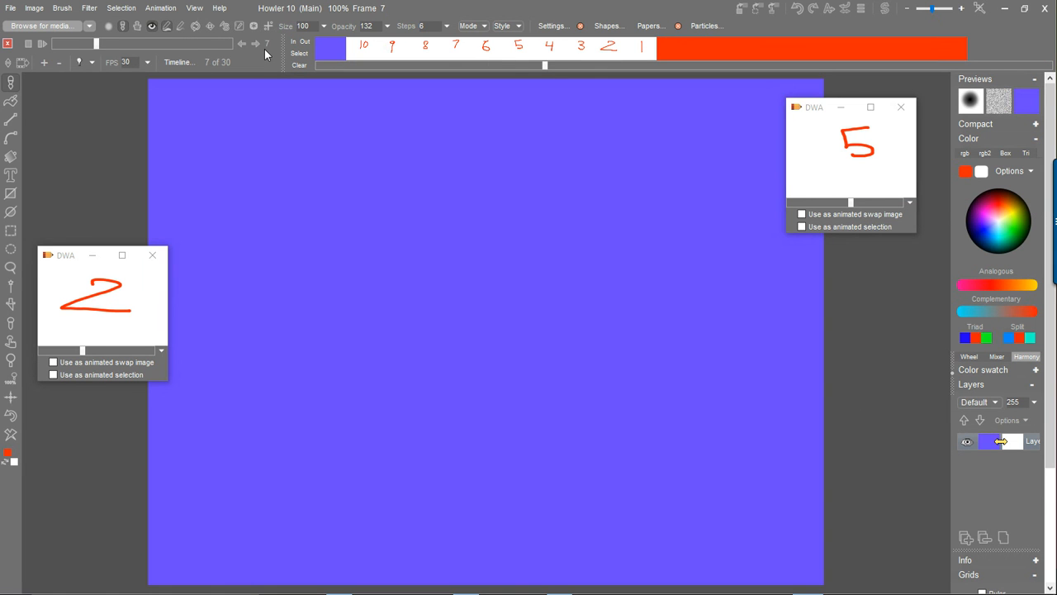
pyautogui.click(728, 51)
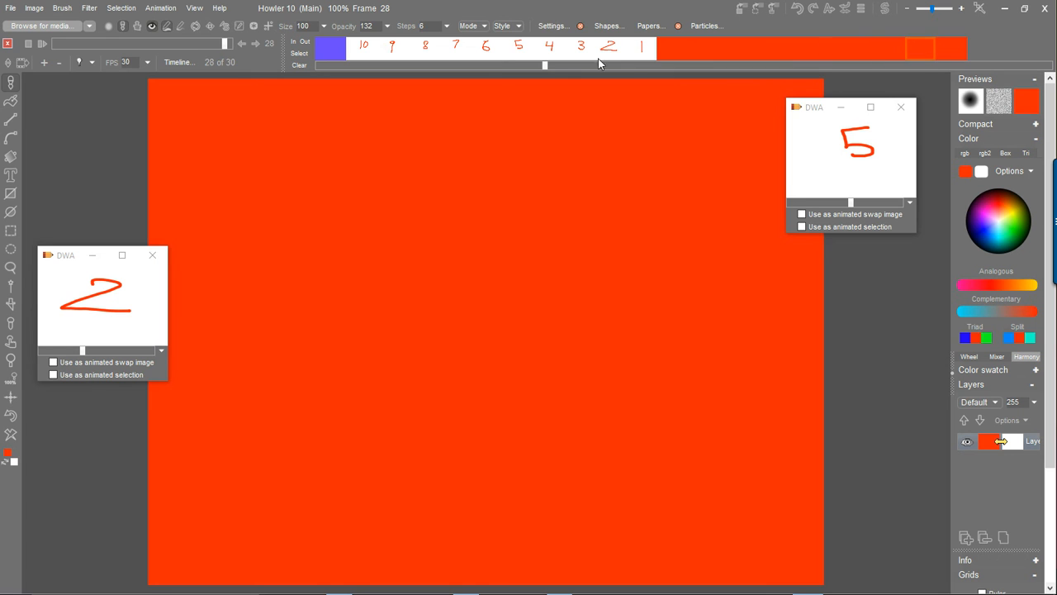
# Move the frame numbered 10 behind the number 1 by cutting it and inserting it before the first red frame
pyautogui.click(361, 48)
pyautogui.moveTo(359, 49)
pyautogui.mouseDown()
pyautogui.moveTo(626, 52)
pyautogui.moveTo(360, 60)
pyautogui.mouseUp()
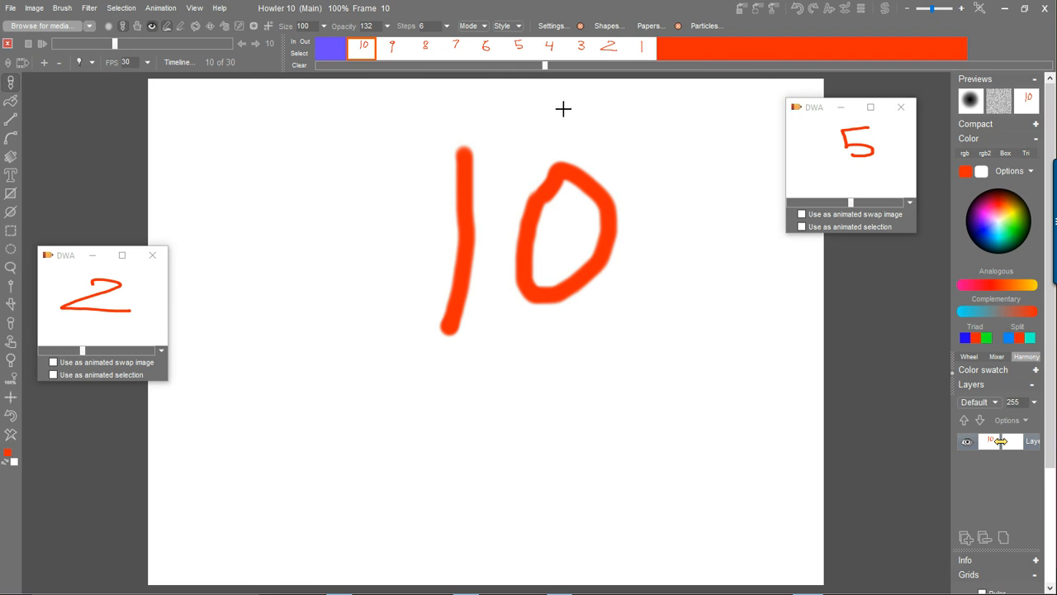
pyautogui.moveTo(377, 43)
pyautogui.mouseDown()
pyautogui.moveTo(429, 48)
pyautogui.moveTo(367, 48)
pyautogui.mouseUp()
pyautogui.rightClick(367, 50)
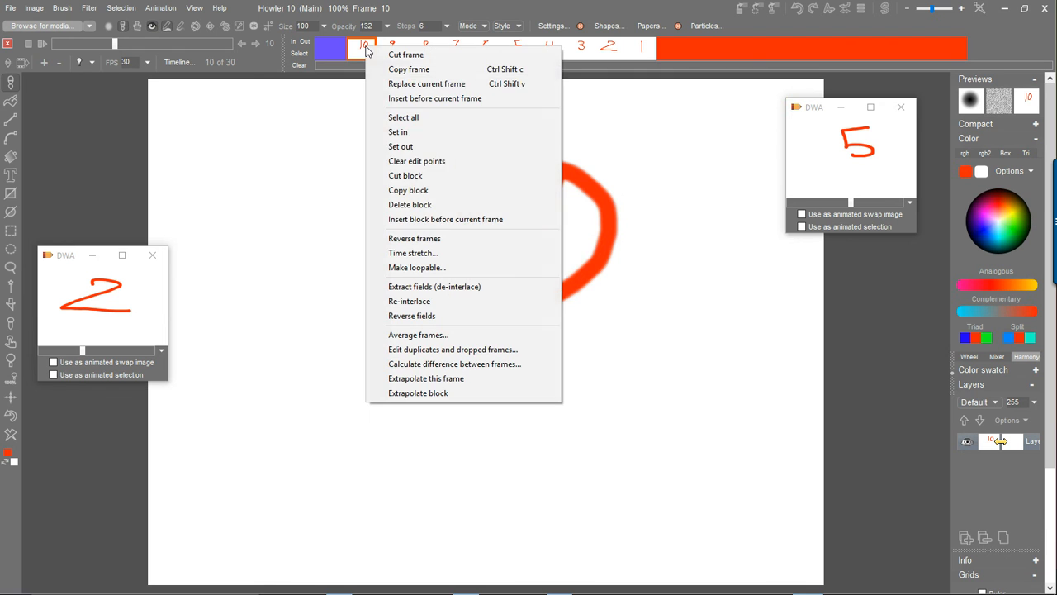
pyautogui.click(422, 55)
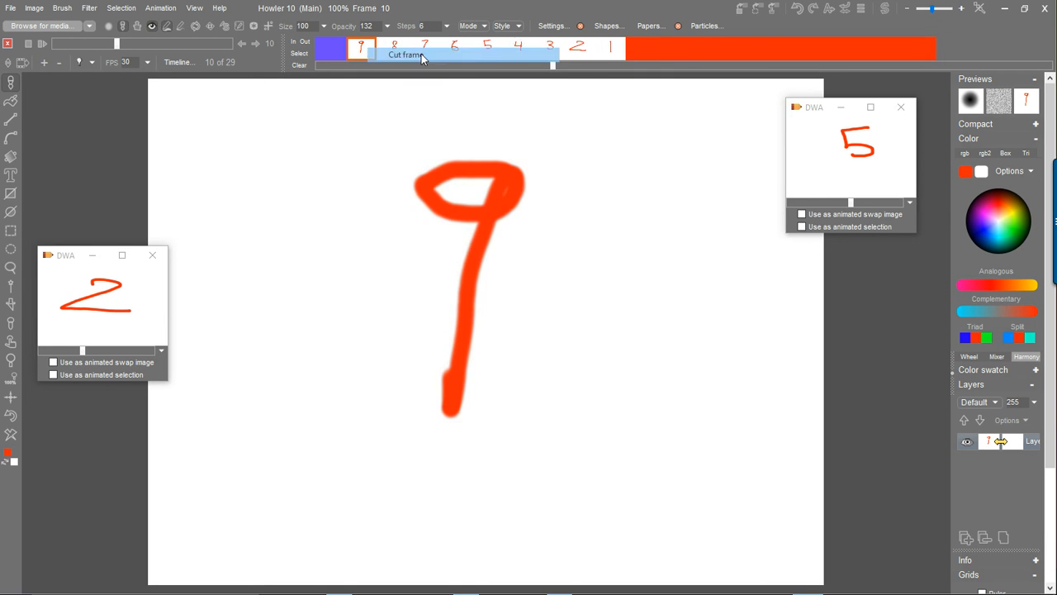
pyautogui.click(637, 48)
pyautogui.rightClick(636, 52)
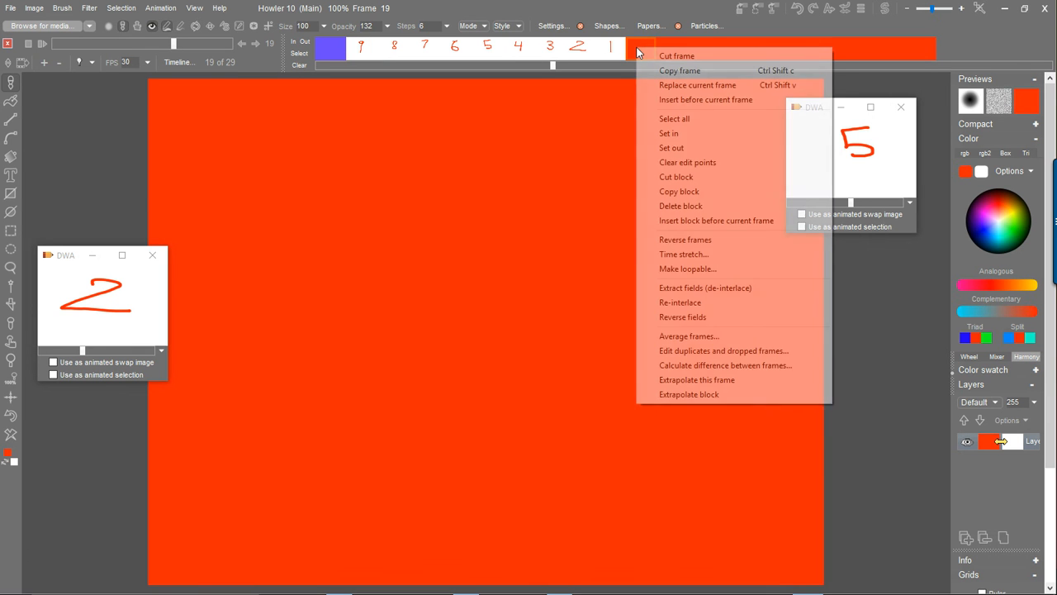
pyautogui.click(705, 100)
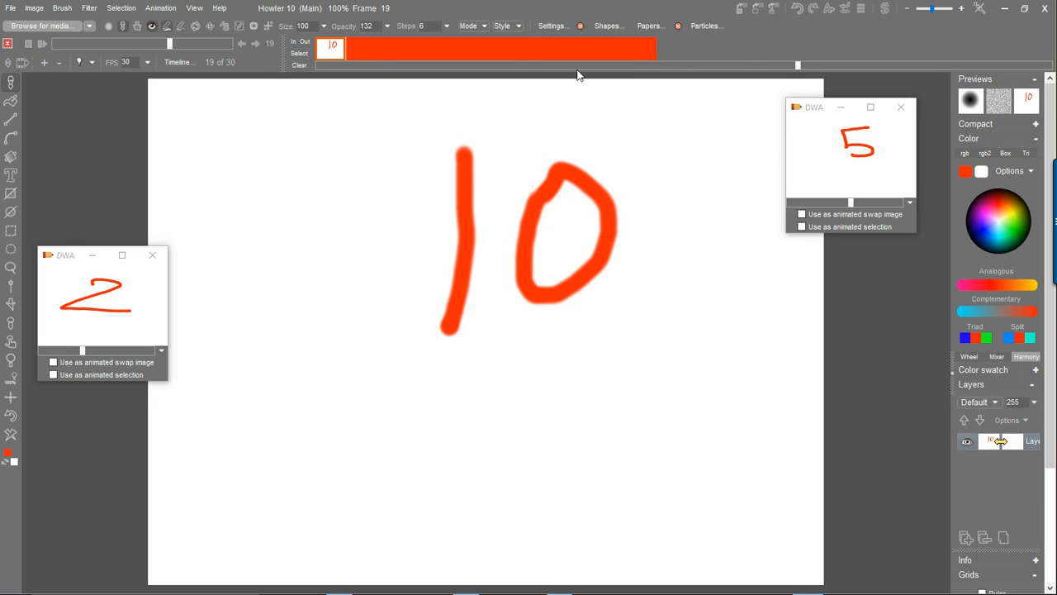
pyautogui.moveTo(804, 60); pyautogui.dragTo(602, 94)
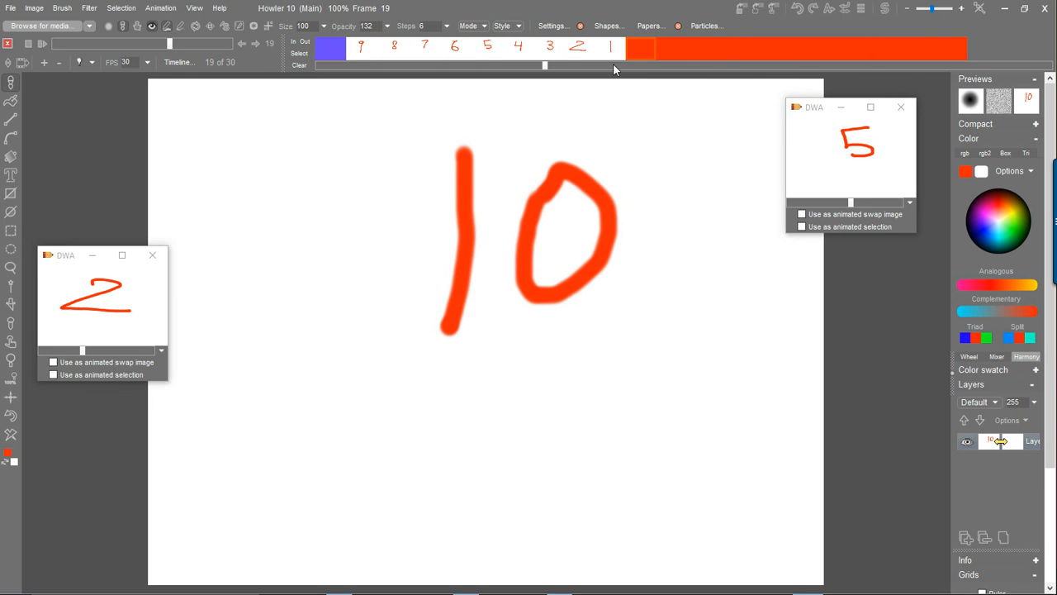
pyautogui.moveTo(635, 46); pyautogui.dragTo(460, 72)
pyautogui.moveTo(637, 55); pyautogui.dragTo(586, 54)
# Cut the frame numbered 1 and insert it before the frame numbered 9
pyautogui.click(607, 48)
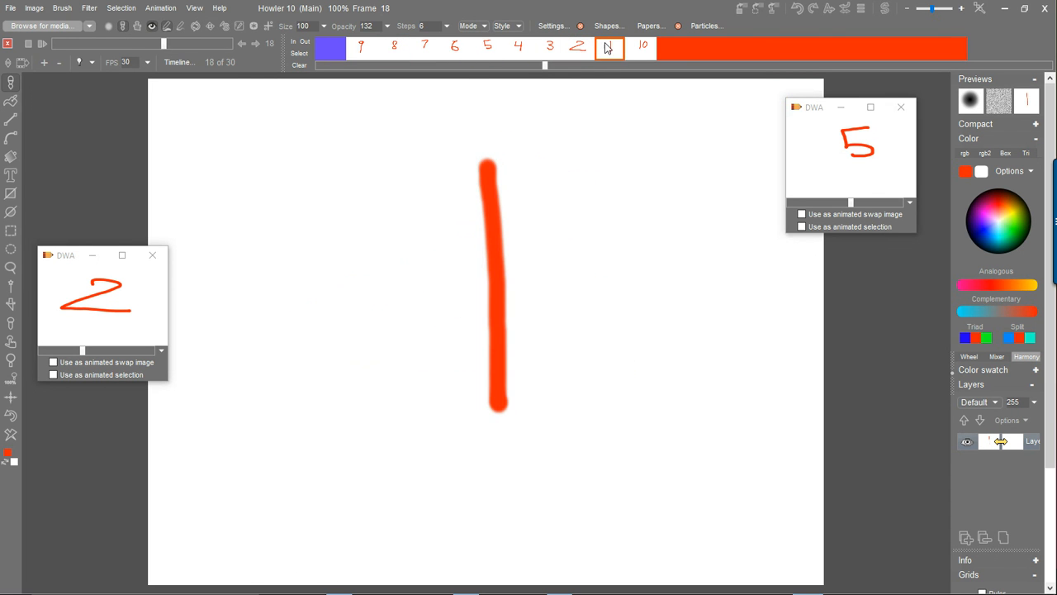
pyautogui.rightClick(609, 48)
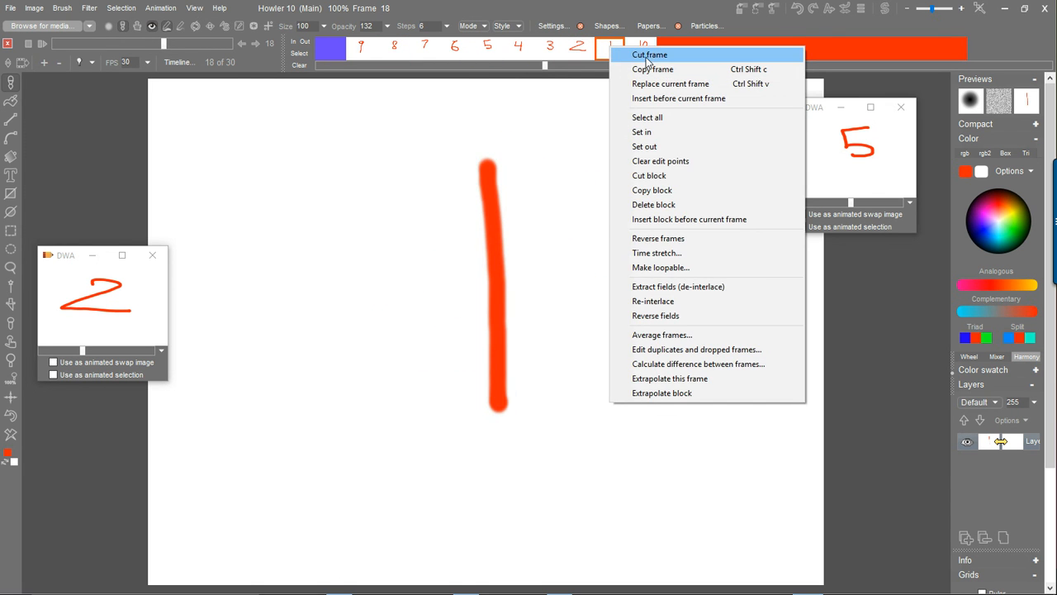
pyautogui.click(649, 55)
pyautogui.click(357, 50)
pyautogui.rightClick(356, 50)
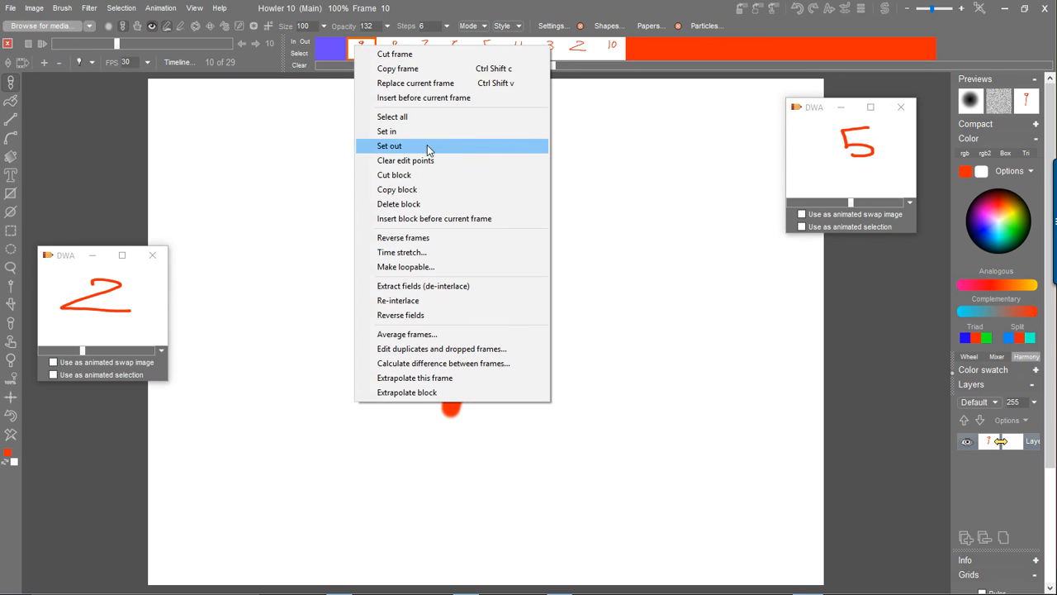
pyautogui.click(416, 97)
# Cut the frame numbered 9 and insert it before the frame numbered 10
pyautogui.click(361, 51)
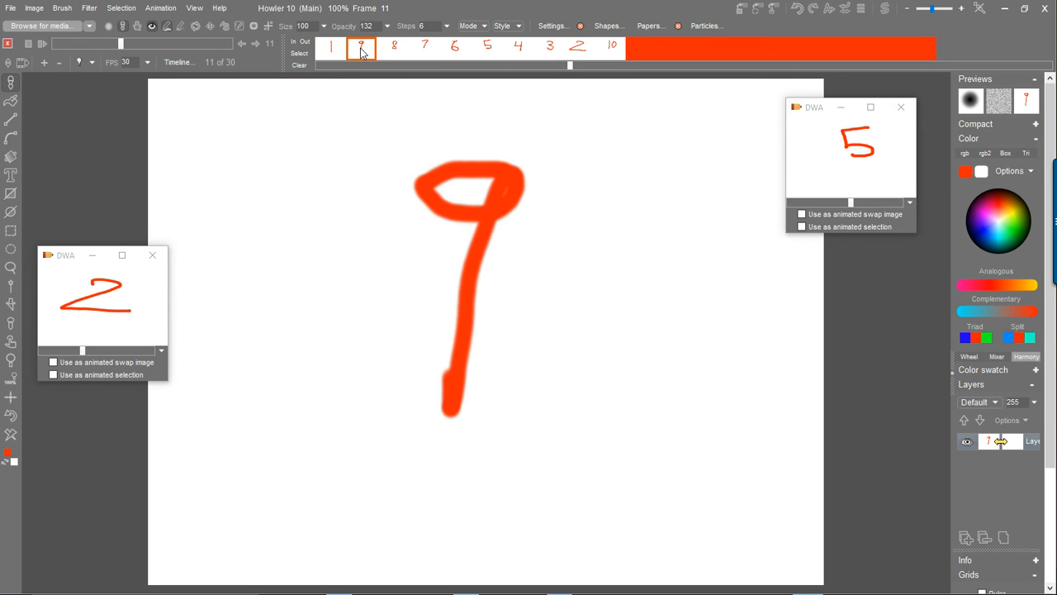
pyautogui.rightClick(366, 50)
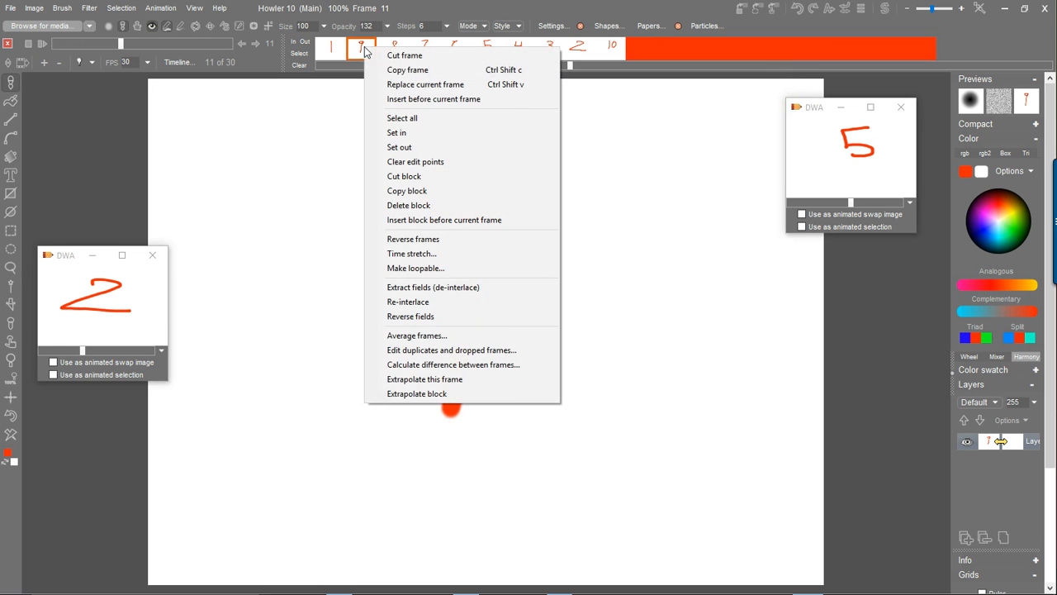
pyautogui.click(418, 57)
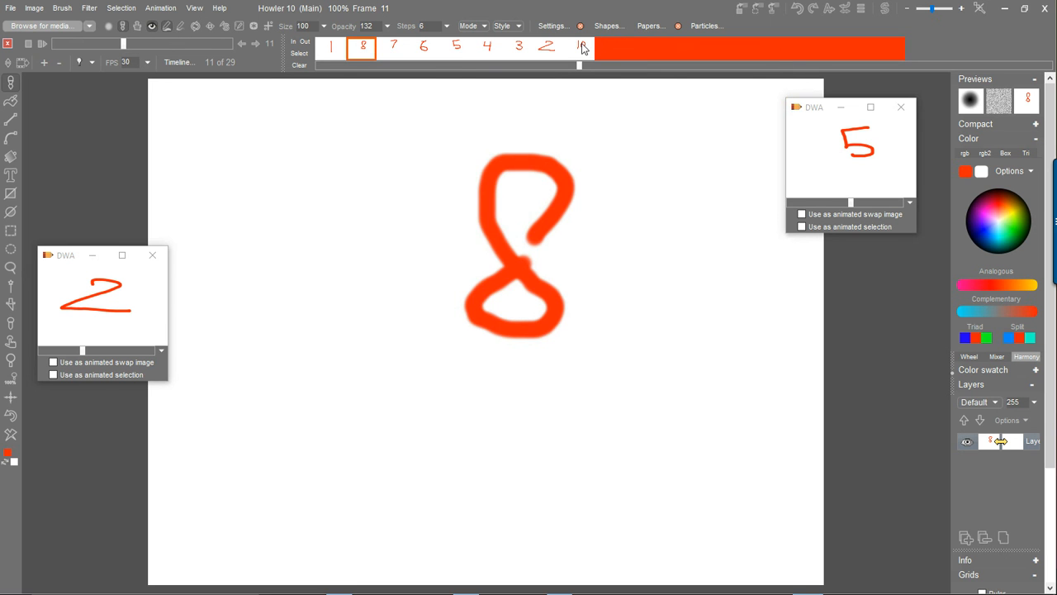
pyautogui.click(578, 48)
pyautogui.rightClick(581, 49)
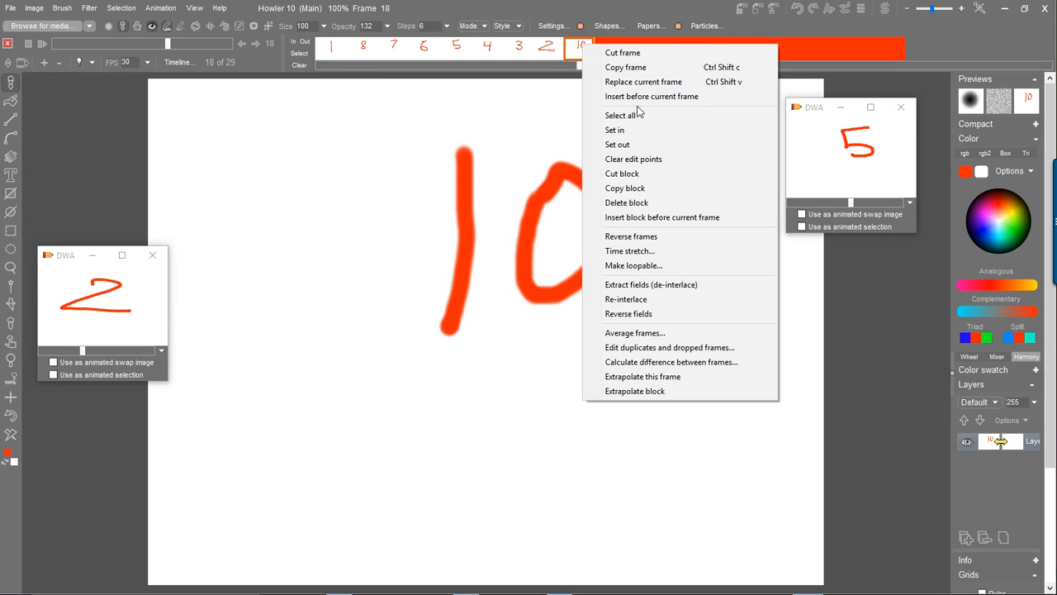
pyautogui.click(670, 96)
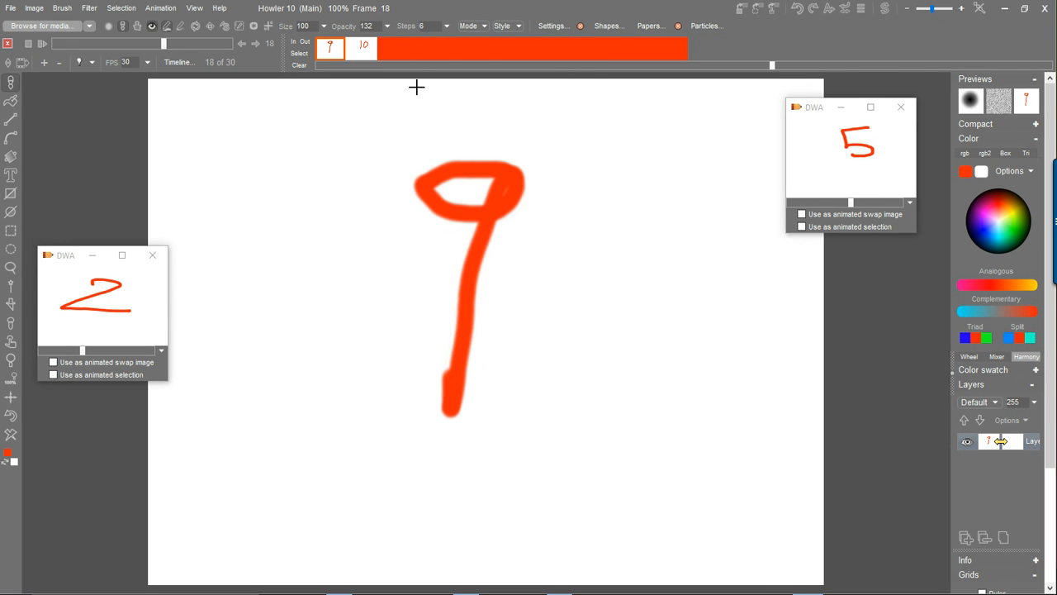
pyautogui.moveTo(754, 67); pyautogui.dragTo(537, 68)
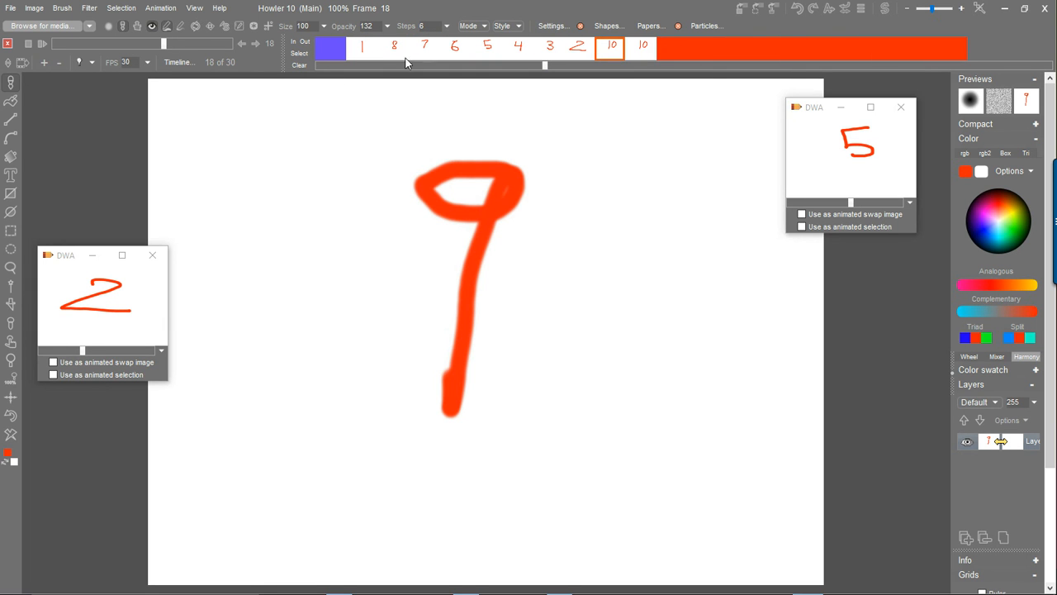
# Cut the frame numbered 2 and insert it before the frame numbered 8
pyautogui.moveTo(389, 48); pyautogui.dragTo(583, 60)
pyautogui.rightClick(583, 52)
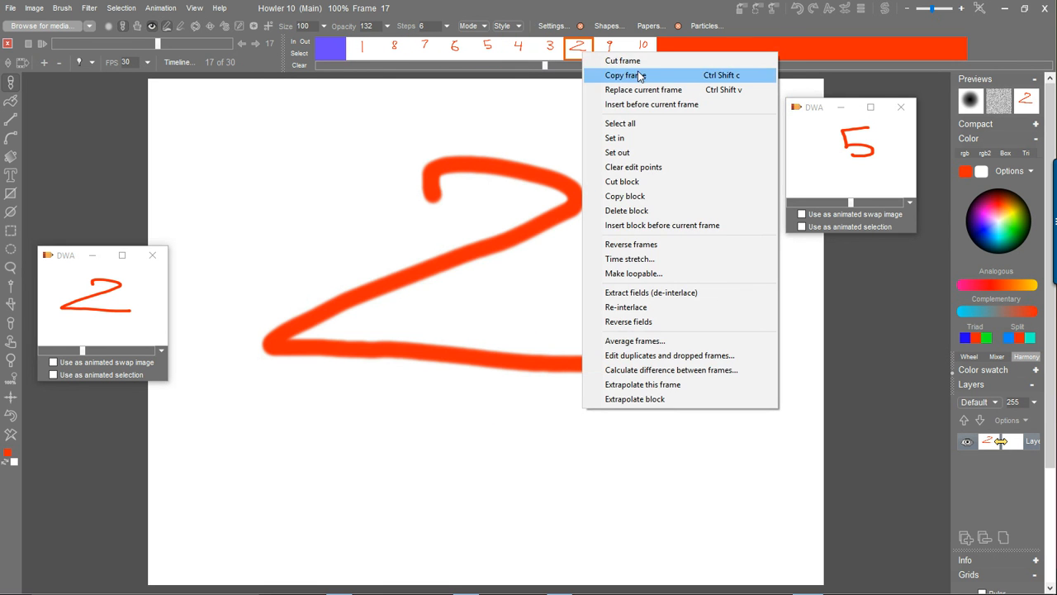
pyautogui.click(632, 63)
pyautogui.click(395, 49)
pyautogui.rightClick(394, 48)
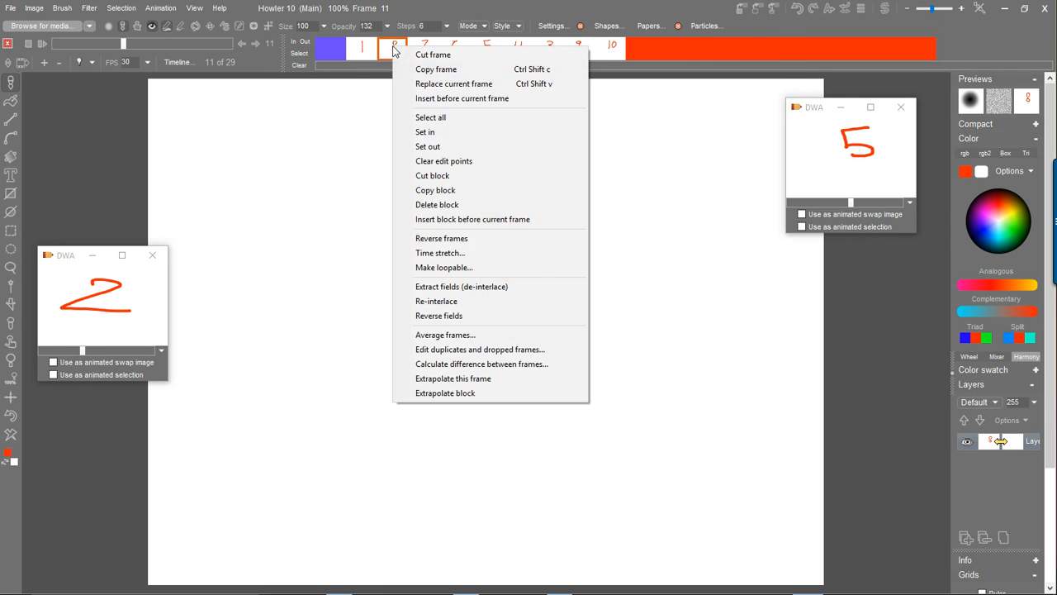
pyautogui.click(456, 98)
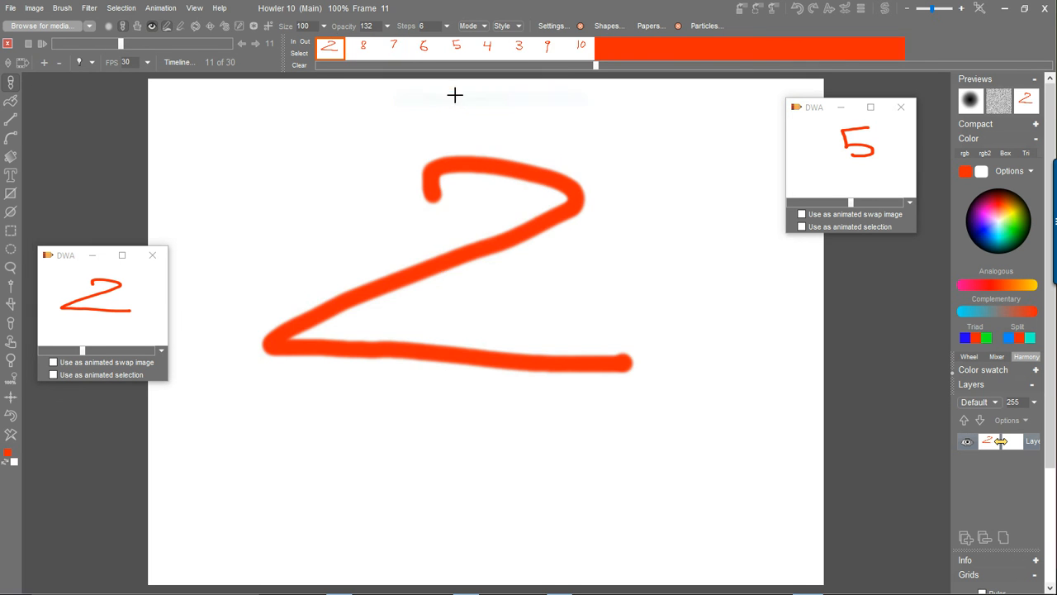
# Cut the frame numbered 8 and insert it before the frame numbered 9
pyautogui.rightClick(364, 51)
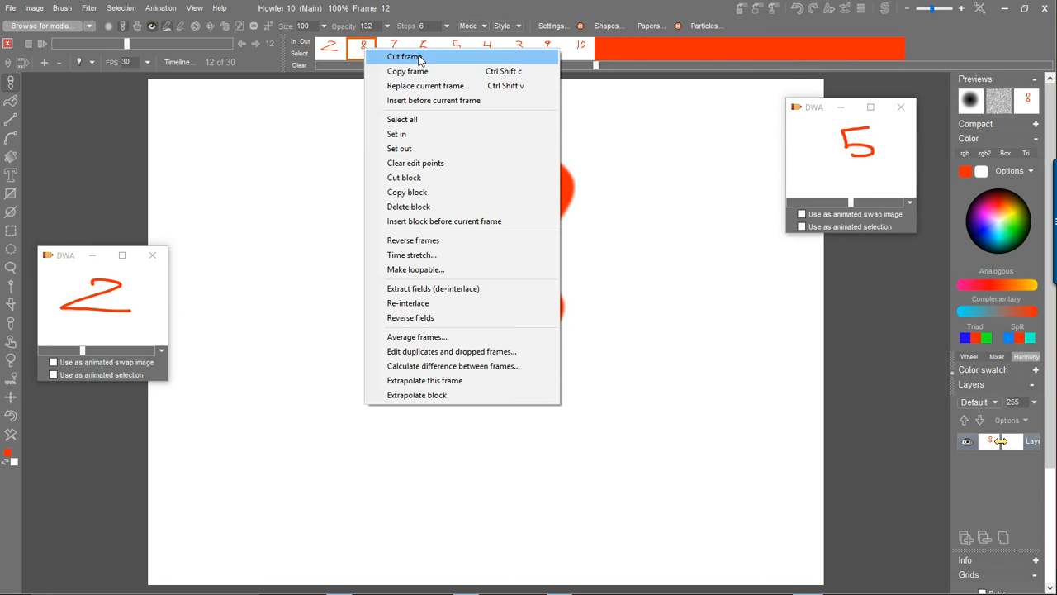
pyautogui.click(398, 56)
pyautogui.click(512, 53)
pyautogui.rightClick(514, 47)
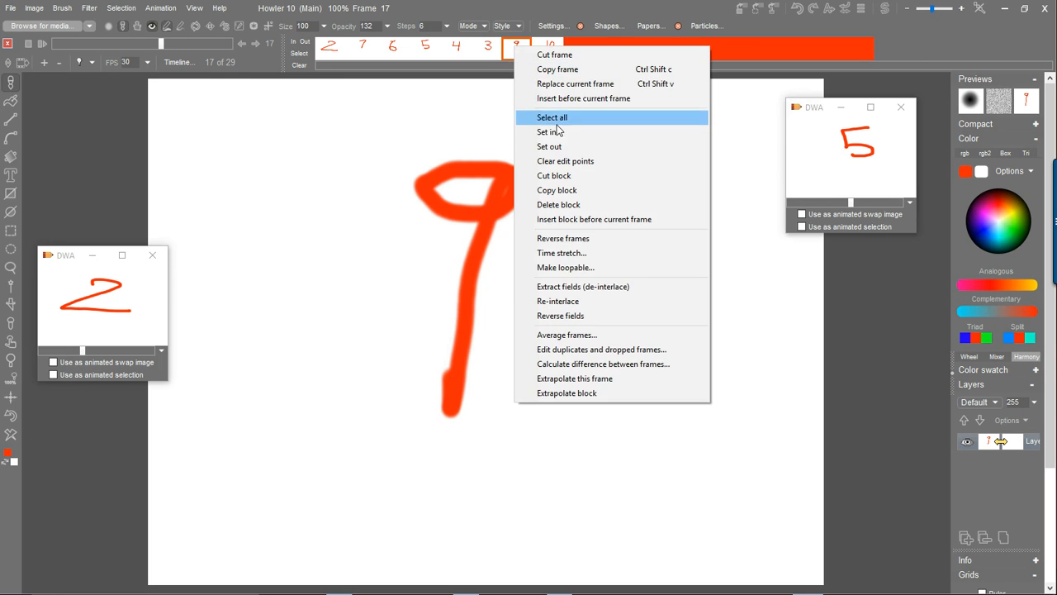
pyautogui.click(540, 99)
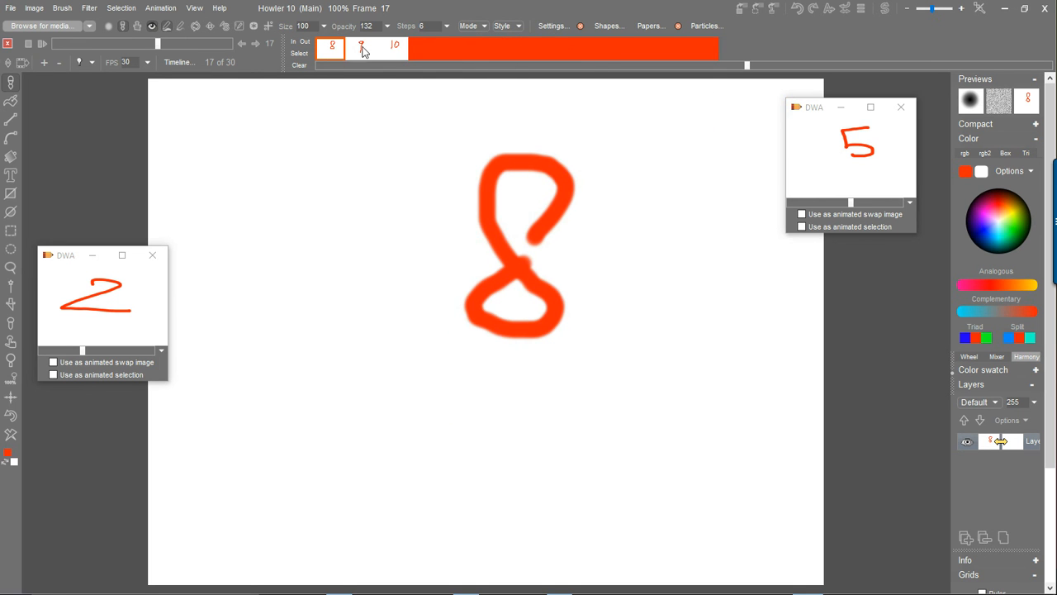
pyautogui.moveTo(742, 59); pyautogui.dragTo(521, 72)
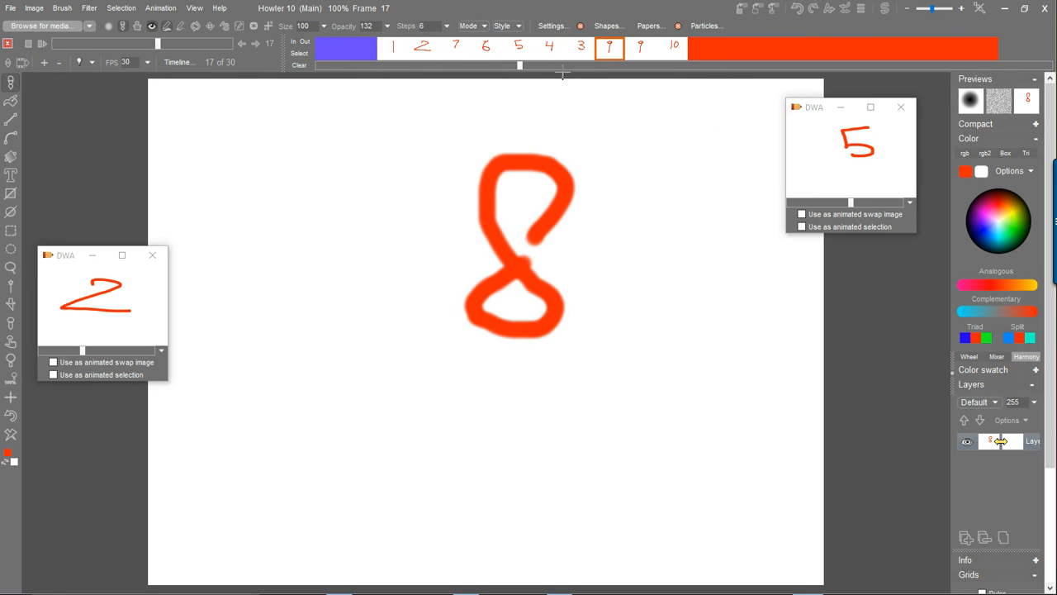
# Cut the frame numbered 3 and insert it before the frame numbered 7
pyautogui.click(583, 53)
pyautogui.rightClick(584, 52)
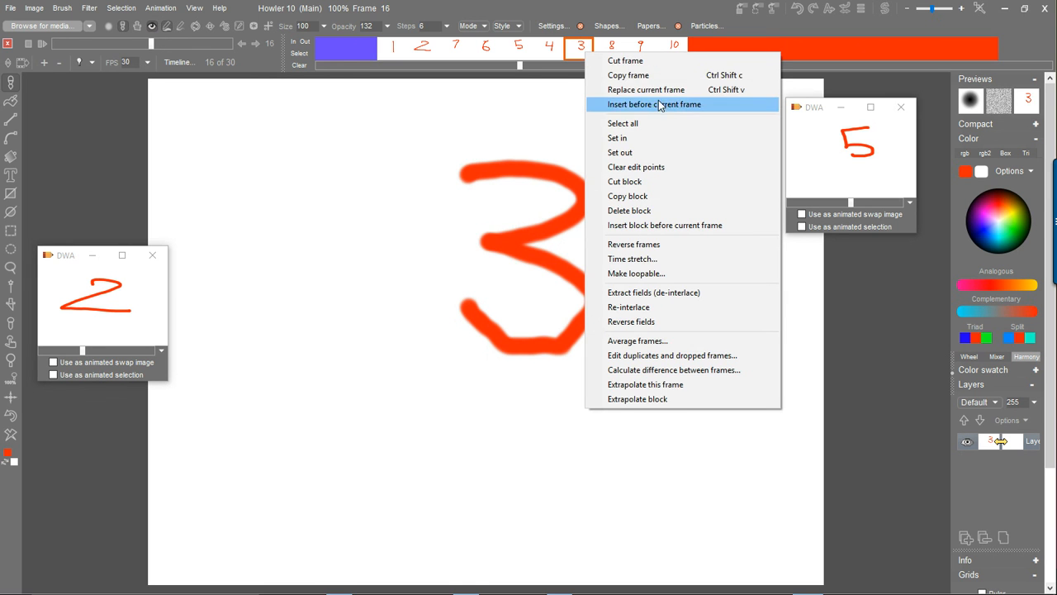
pyautogui.click(626, 61)
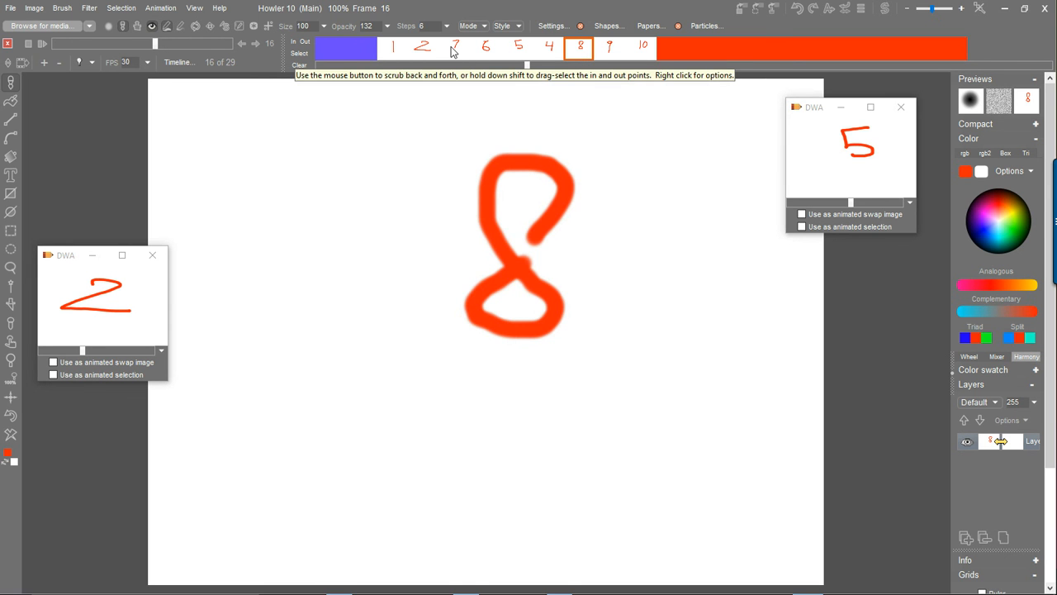
pyautogui.click(448, 53)
pyautogui.rightClick(449, 53)
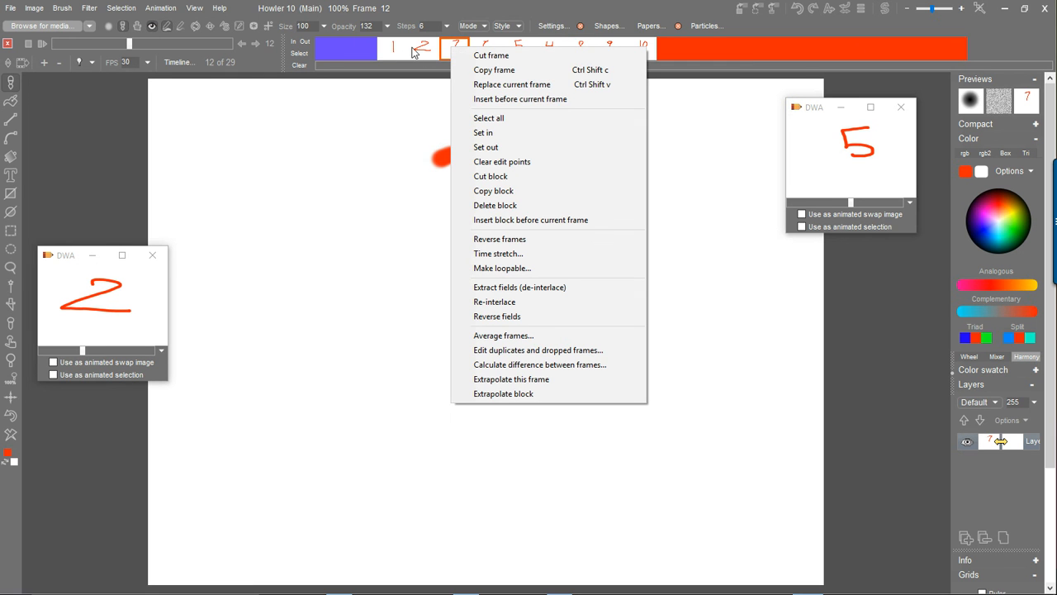
pyautogui.click(520, 94)
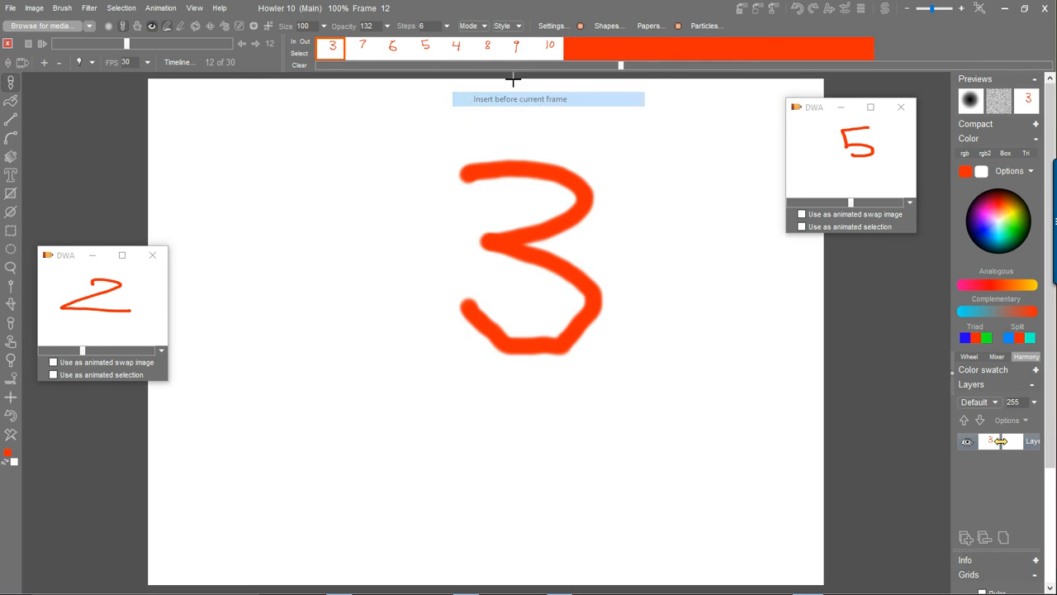
# Cut the frame numbered 7 and insert it before the frame numbered 8
pyautogui.click(363, 50)
pyautogui.rightClick(363, 48)
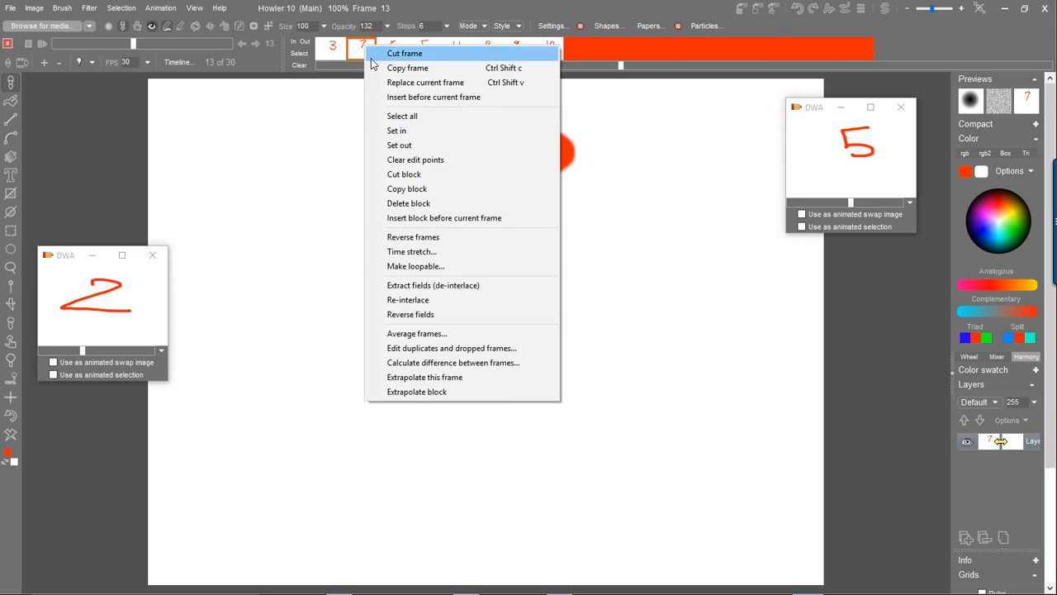
pyautogui.click(423, 53)
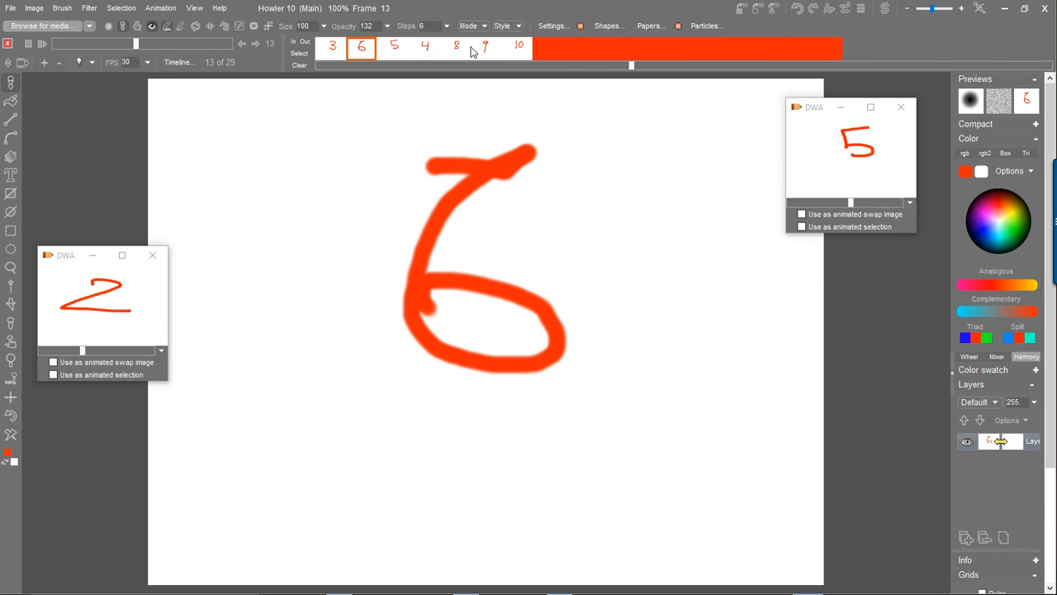
pyautogui.click(450, 51)
pyautogui.rightClick(450, 51)
pyautogui.click(491, 96)
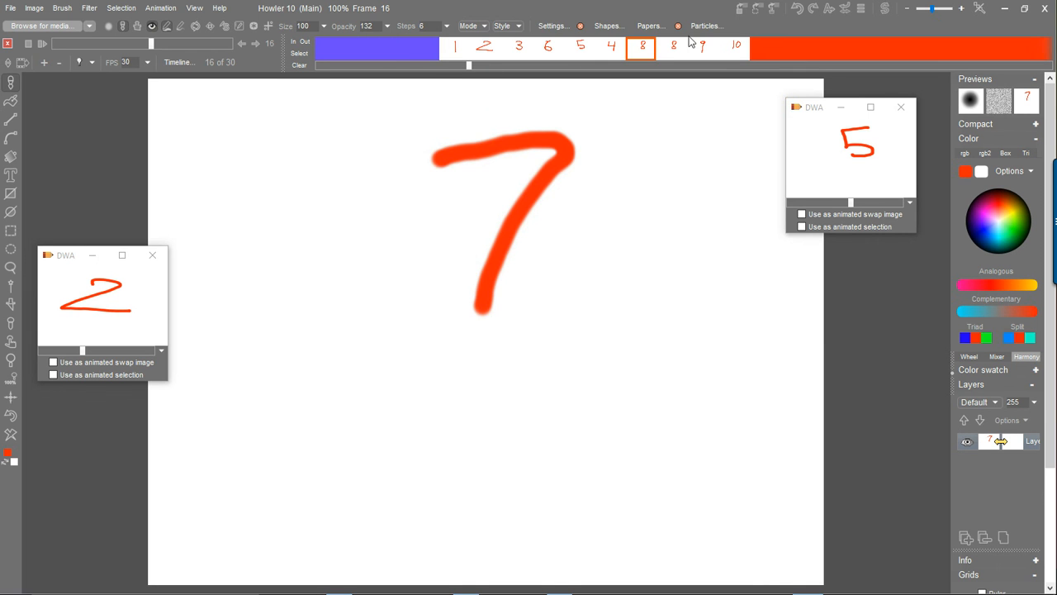
# Cut the frame numbered 6 and insert it before the frame numbered 7
pyautogui.click(548, 52)
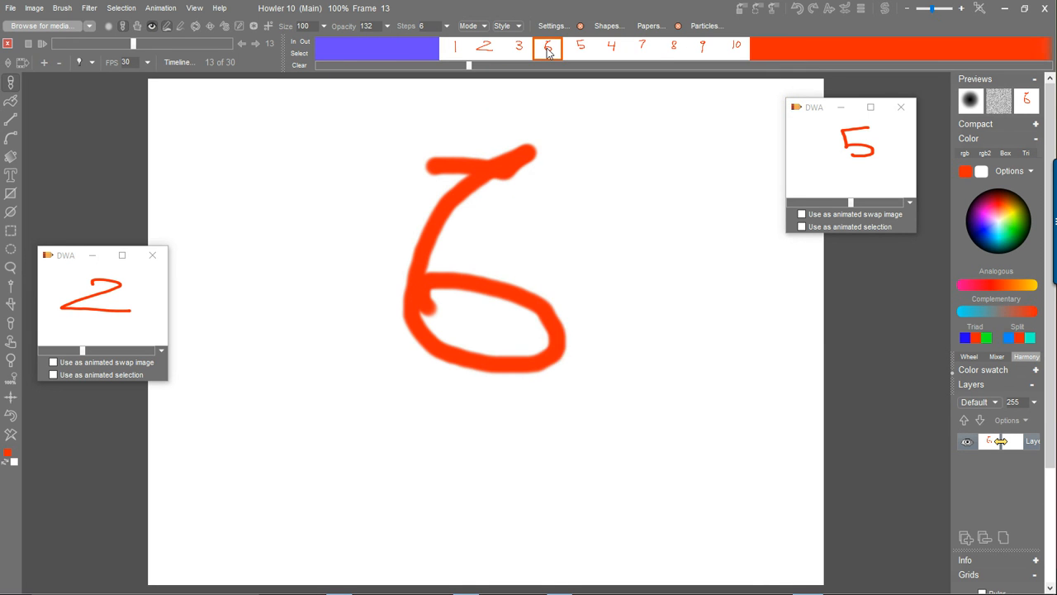
pyautogui.rightClick(548, 52)
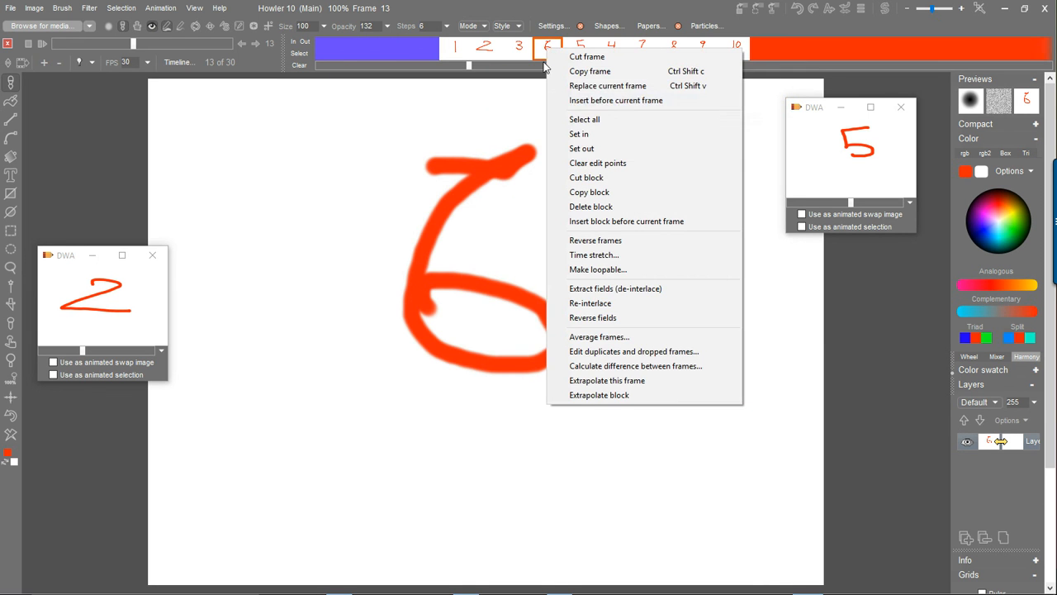
pyautogui.click(593, 53)
pyautogui.click(583, 50)
pyautogui.rightClick(583, 49)
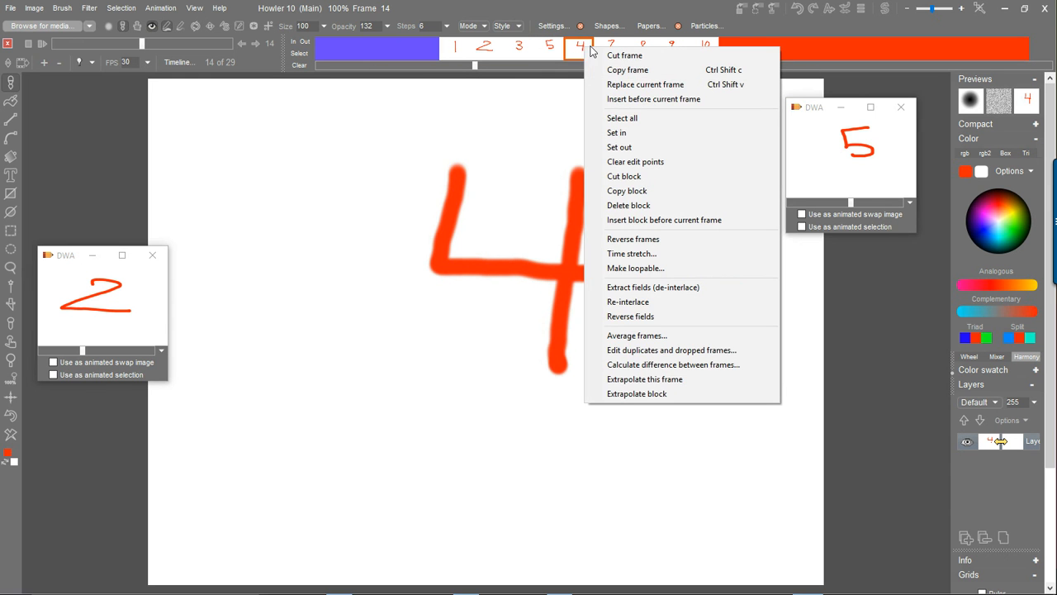
pyautogui.click(609, 44)
pyautogui.rightClick(610, 46)
pyautogui.click(685, 93)
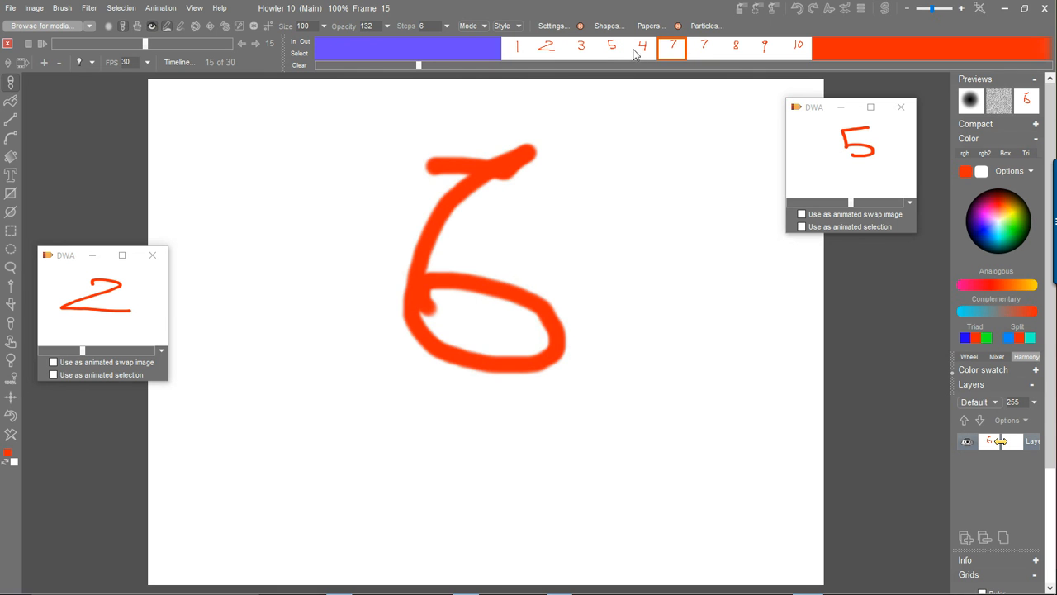
# Cut the frame numbered 4 and insert it before the frame numbered 5
pyautogui.click(646, 47)
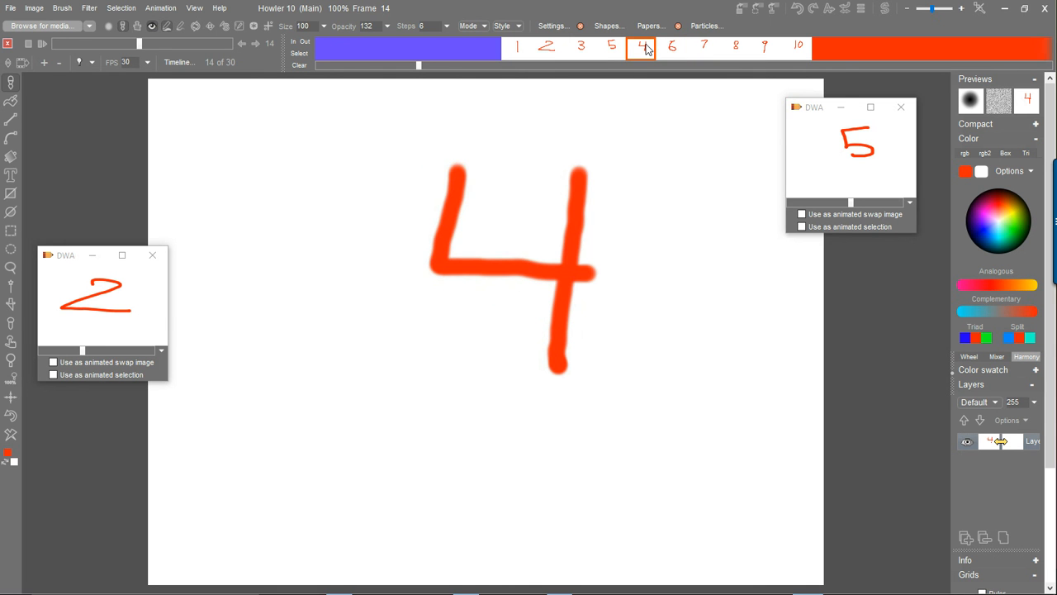
pyautogui.rightClick(647, 48)
pyautogui.click(692, 53)
pyautogui.click(603, 47)
pyautogui.rightClick(602, 47)
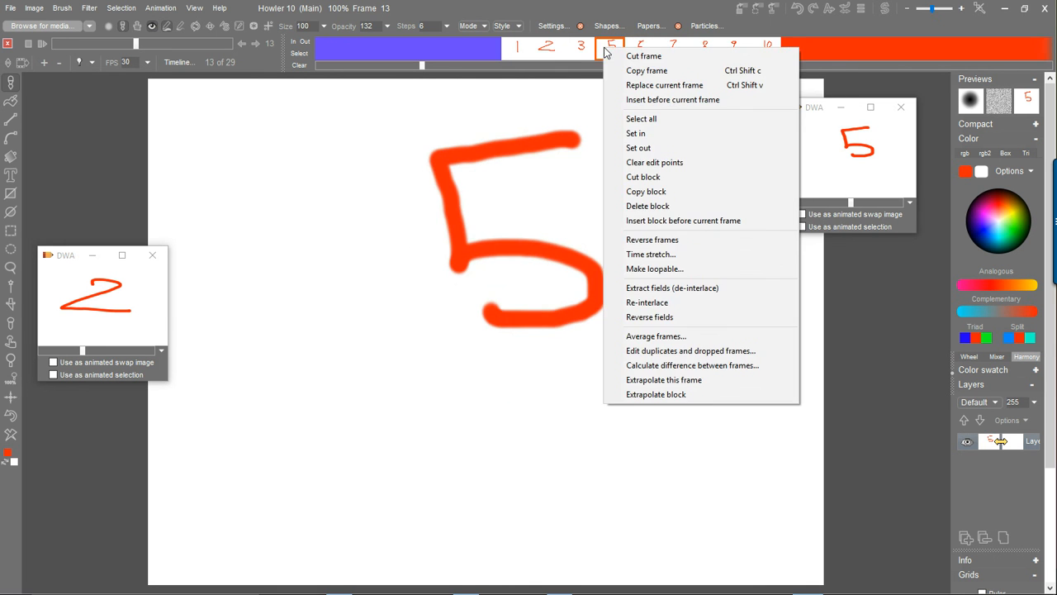
pyautogui.click(659, 101)
# Scrub through the reordered numbered frames in the filmstrip, checking the frames numbered 9, 5 and 8
pyautogui.moveTo(645, 66); pyautogui.dragTo(591, 46)
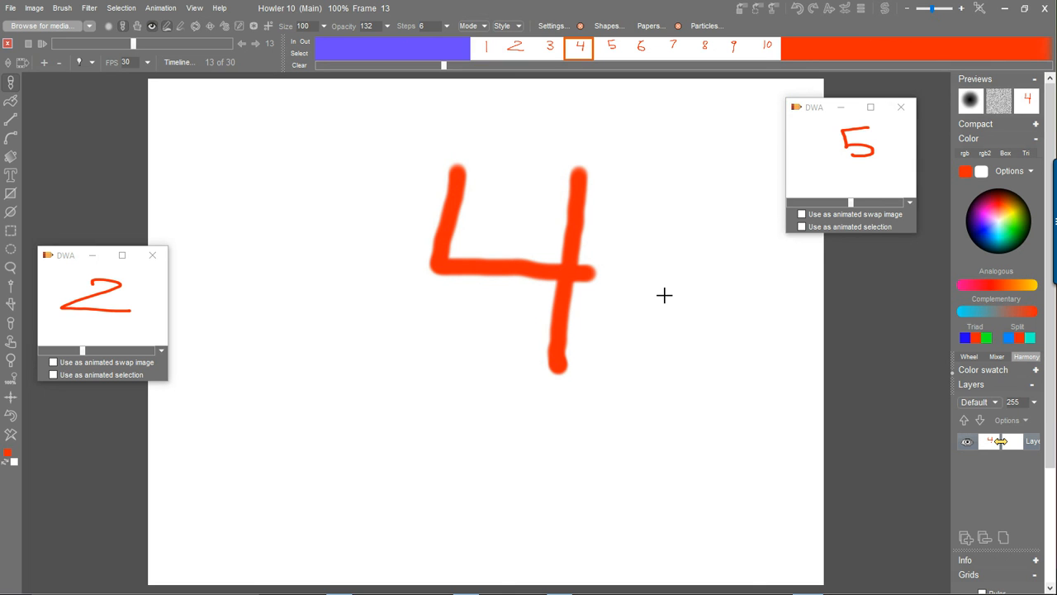
pyautogui.moveTo(486, 50); pyautogui.dragTo(744, 51)
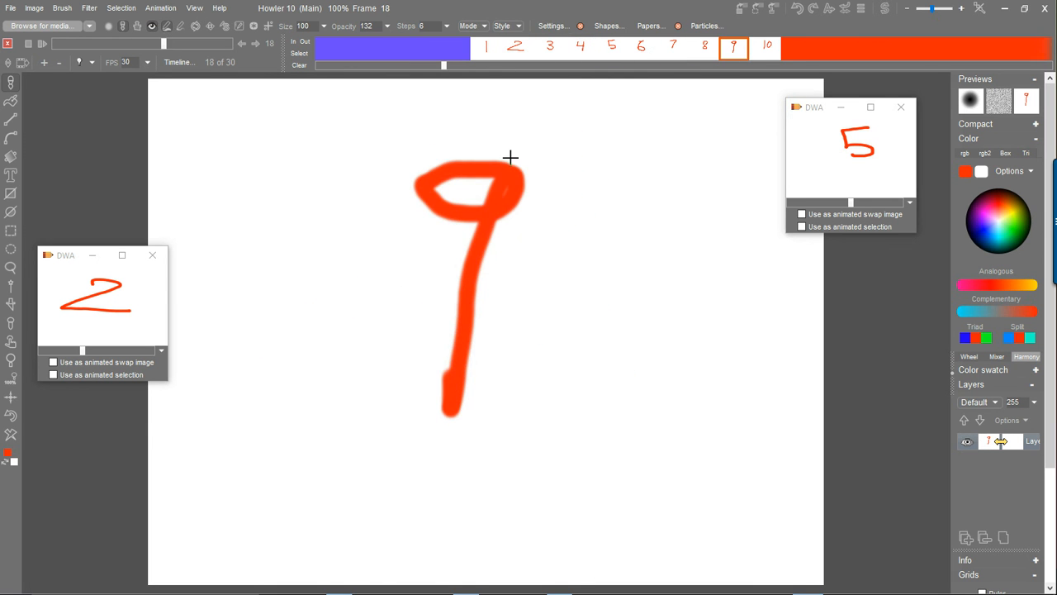
pyautogui.click(611, 47)
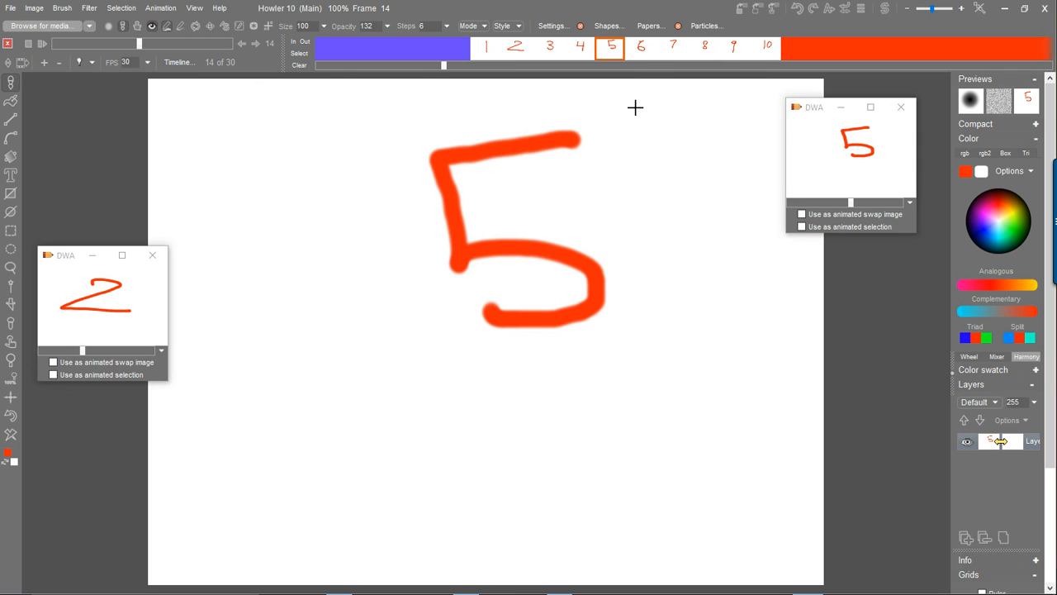
pyautogui.click(703, 46)
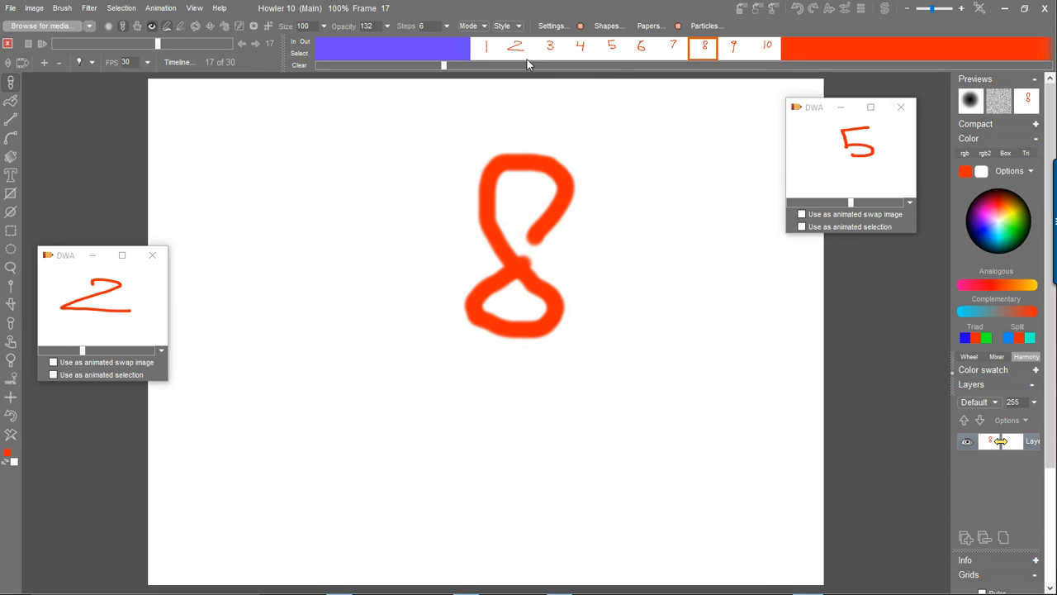
# Select the block of frames numbered 1 to 10 in the filmstrip and apply Reverse frames
pyautogui.moveTo(483, 48)
pyautogui.mouseDown()
pyautogui.moveTo(766, 53)
pyautogui.moveTo(485, 64)
pyautogui.mouseUp()
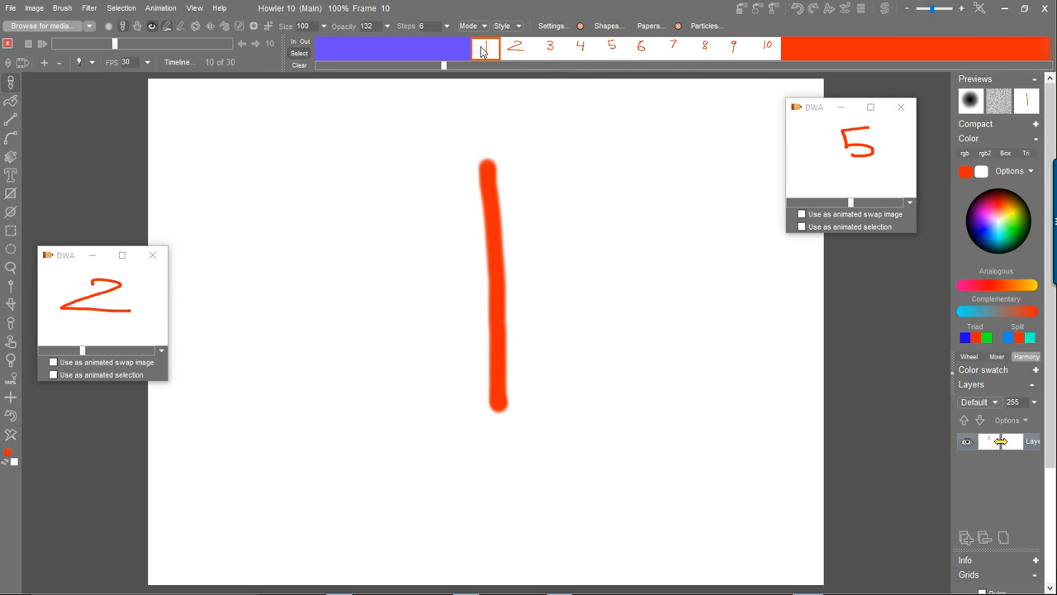
pyautogui.moveTo(484, 59); pyautogui.dragTo(764, 64)
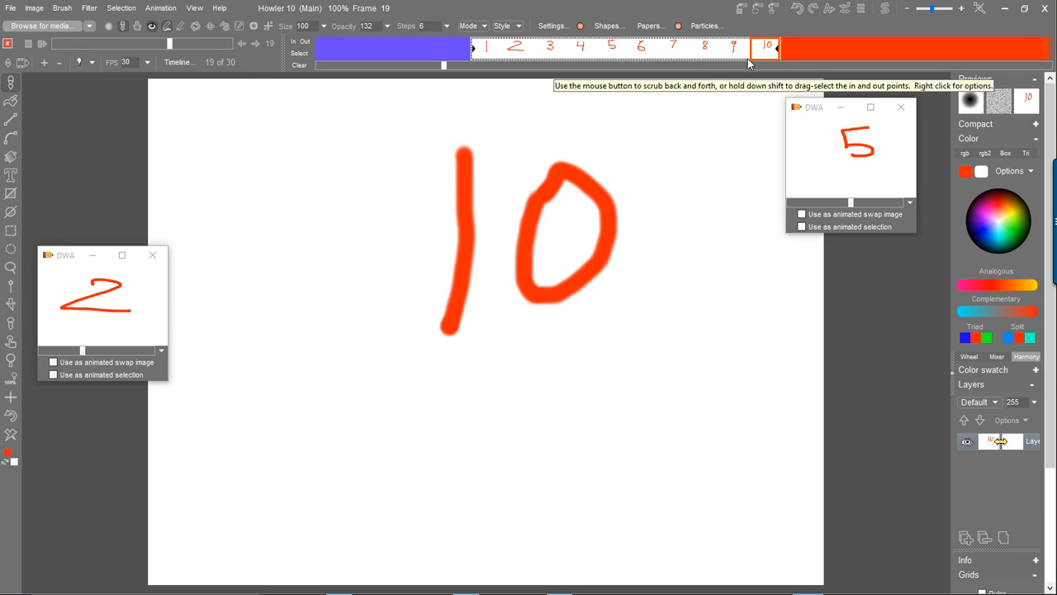
pyautogui.click(641, 48)
pyautogui.rightClick(643, 51)
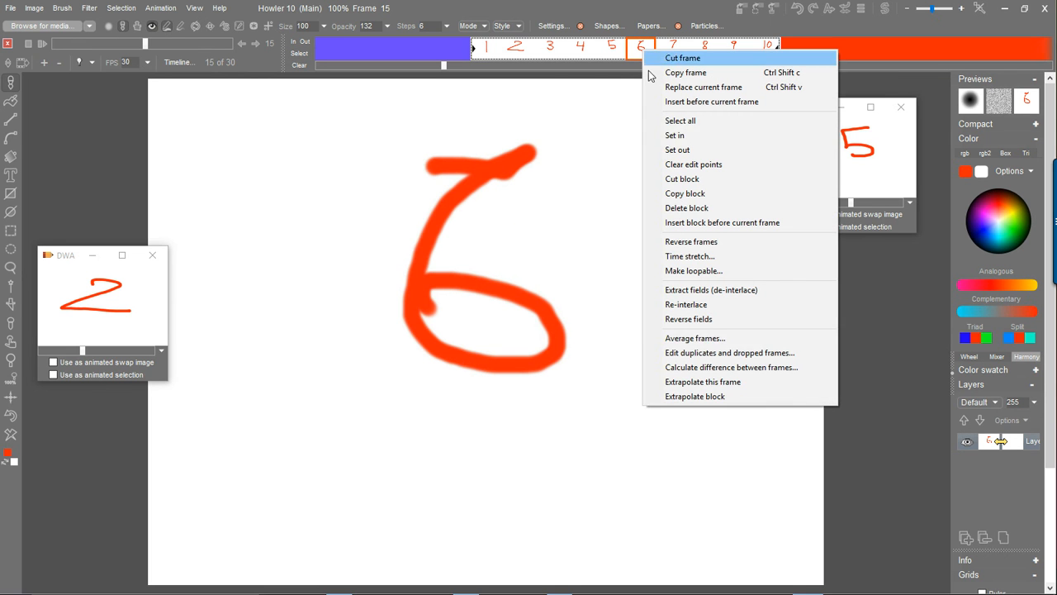
pyautogui.click(718, 244)
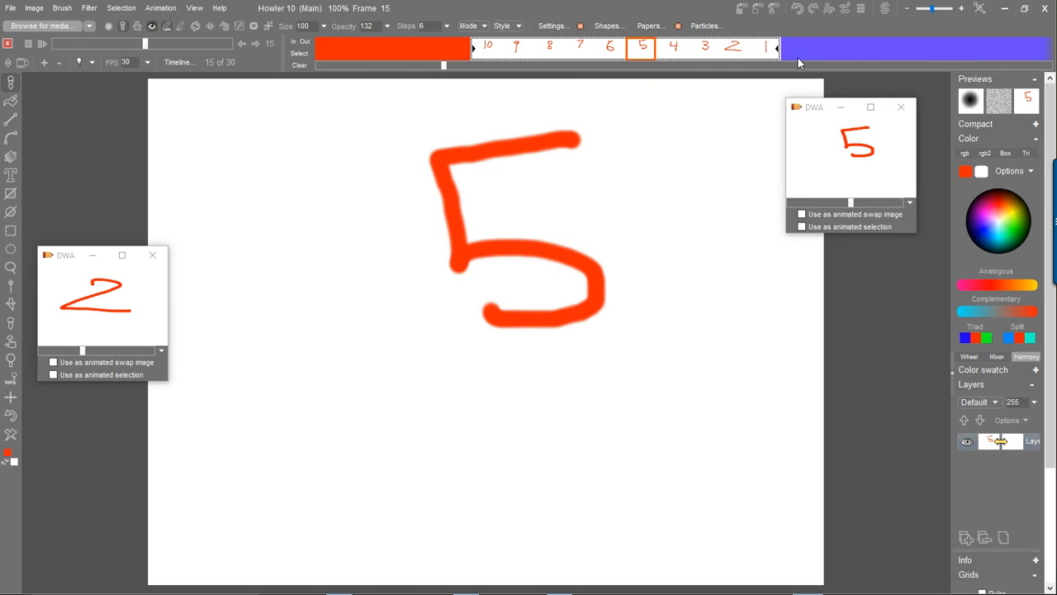